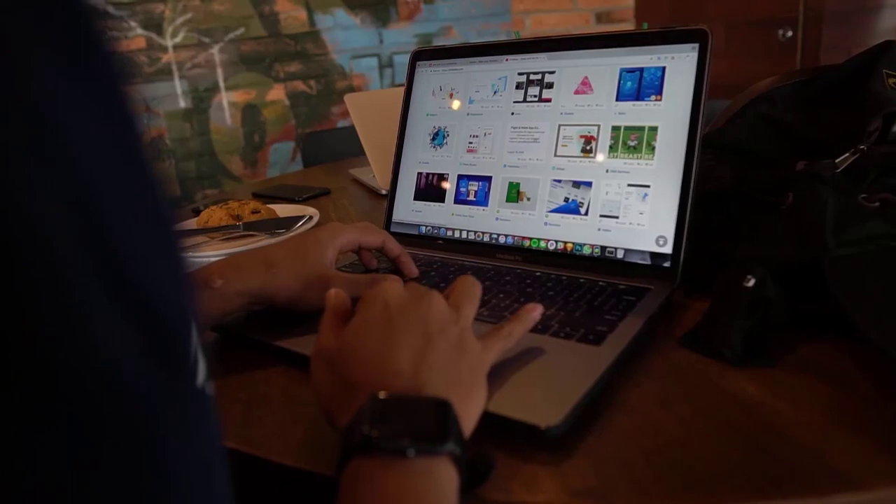
# Launch Brave from the taskbar to get a blank New Tab page.
pyautogui.scroll(-5, 542, 140)
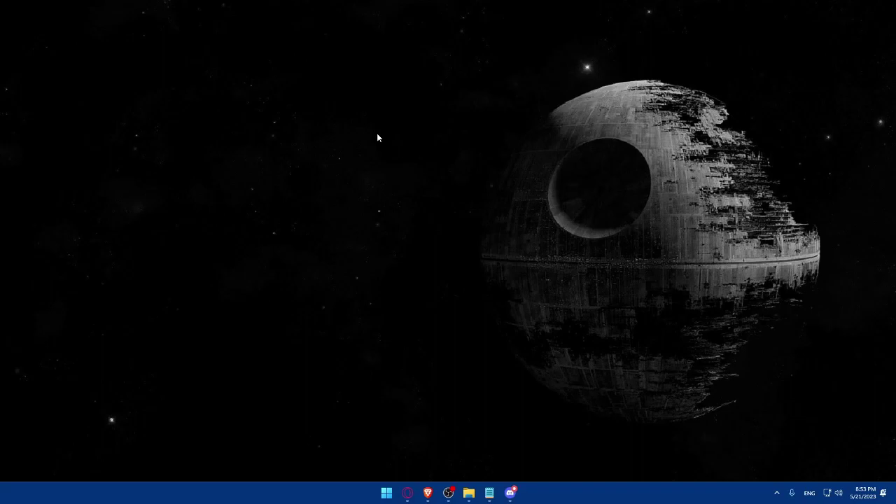
pyautogui.moveTo(427, 492)
pyautogui.mouseDown()
pyautogui.moveTo(512, 494)
pyautogui.moveTo(429, 492)
pyautogui.mouseUp()
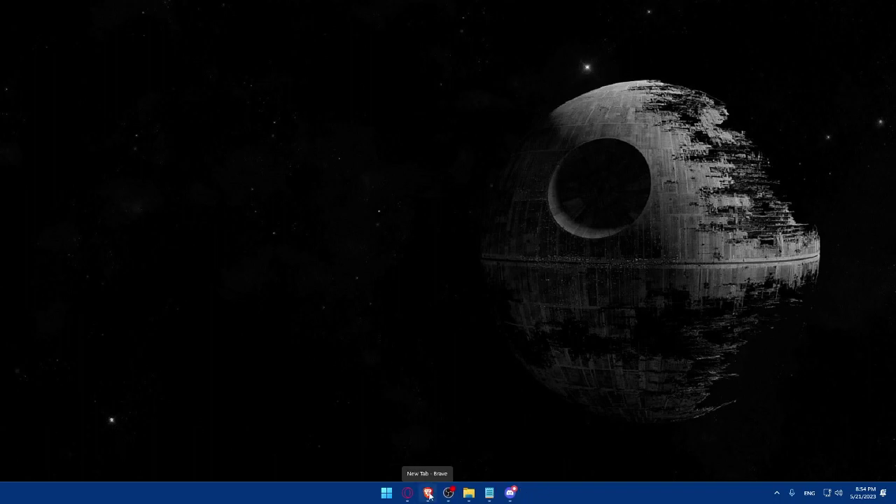
pyautogui.click(428, 493)
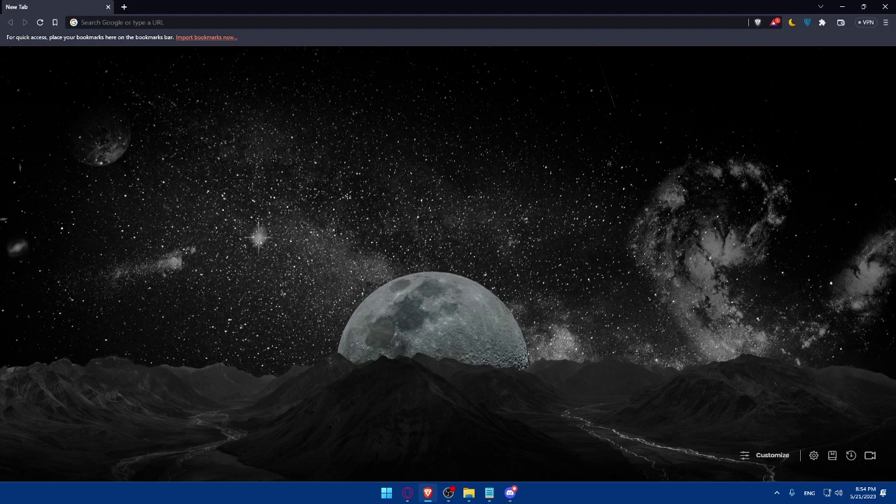
# Load gumroad.com and scroll through its landing page and back to the top.
pyautogui.click(112, 22)
pyautogui.write('gu')
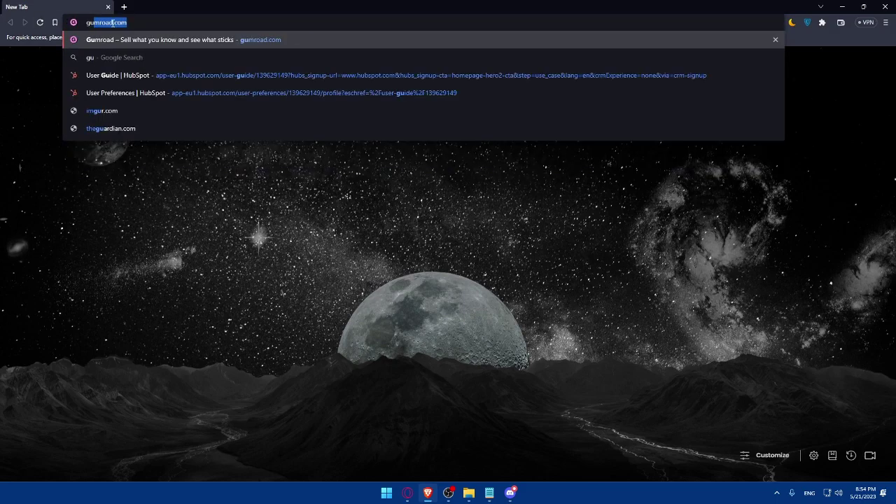
pyautogui.write('mroad.')
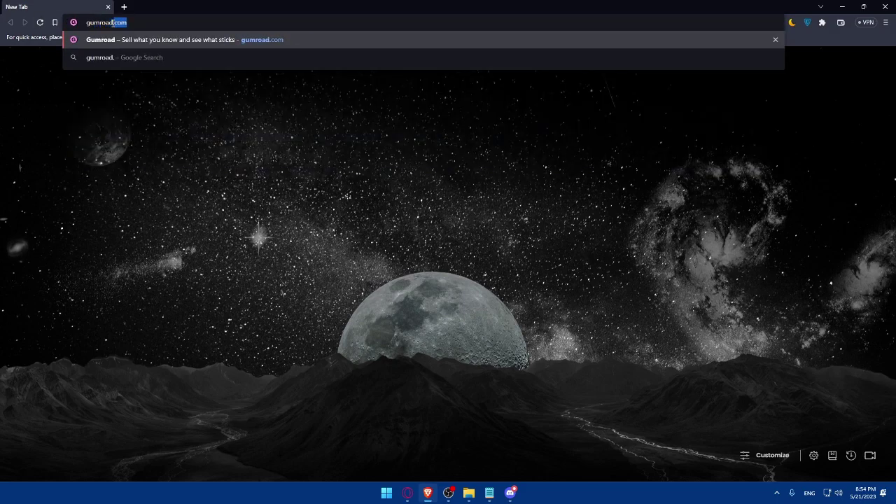
pyautogui.write('com')
pyautogui.press('Return')
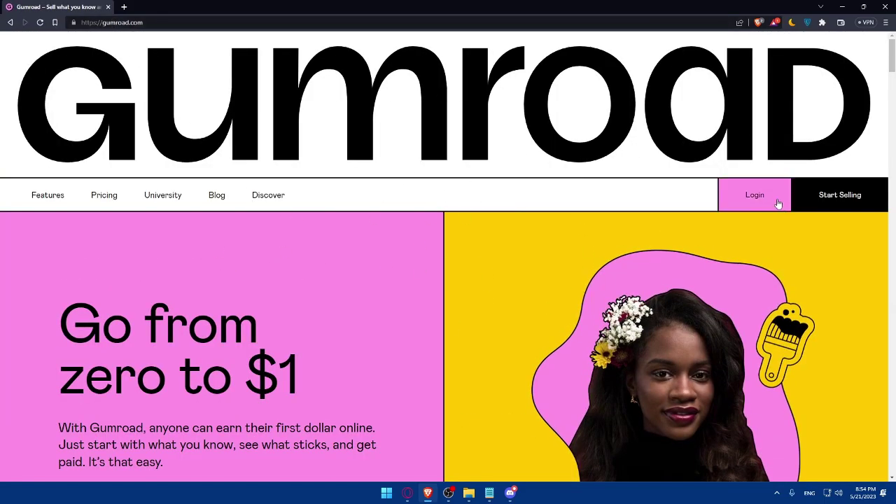
pyautogui.scroll(-7, 728, 207)
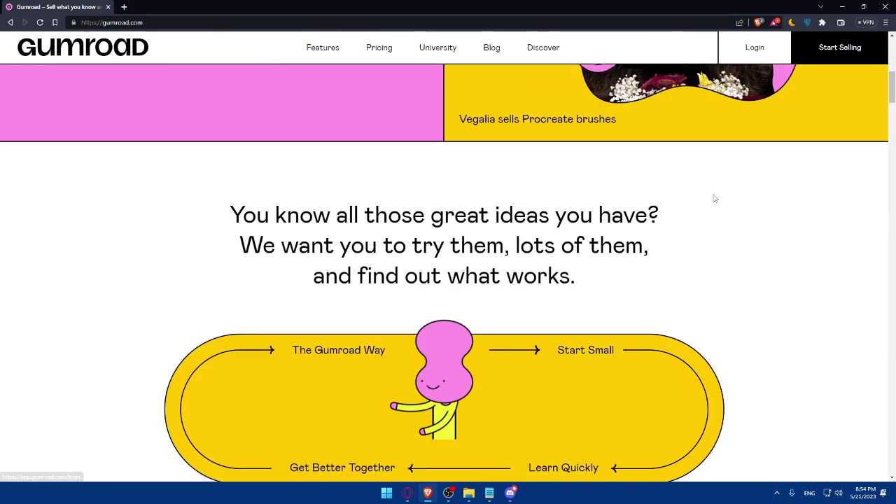
pyautogui.scroll(6, 716, 194)
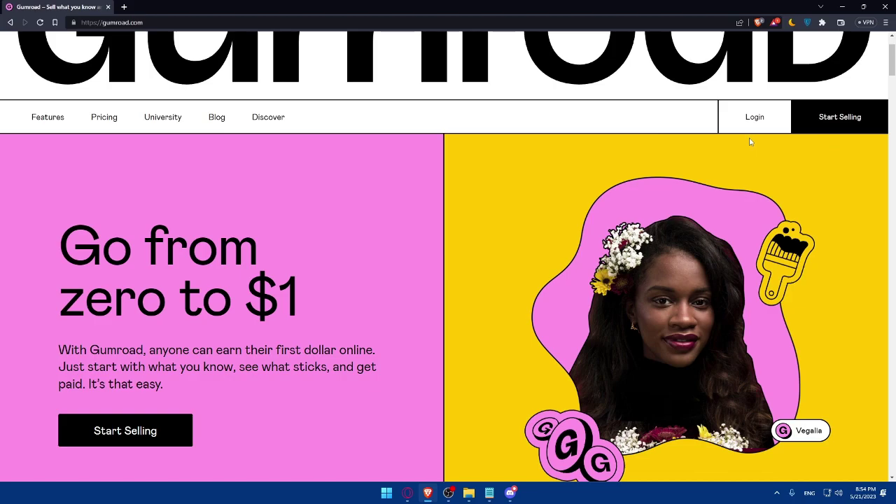
pyautogui.scroll(-15, 749, 140)
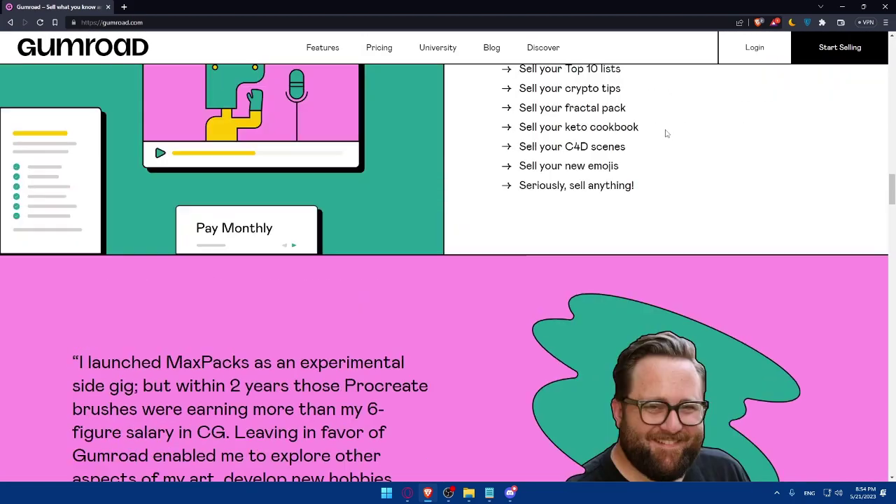
pyautogui.scroll(15, 666, 133)
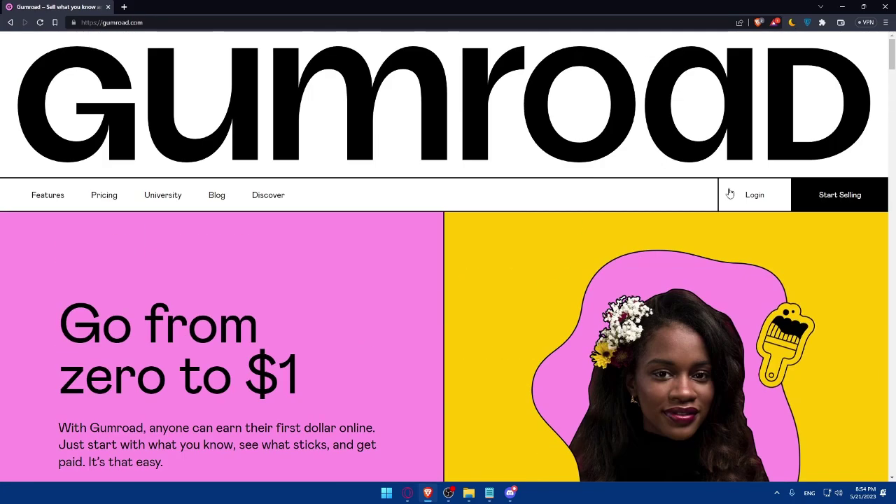
# Sign up for a new Gumroad account with Connect with Twitter and authorize the app.
pyautogui.click(770, 195)
pyautogui.scroll(-1, 441, 253)
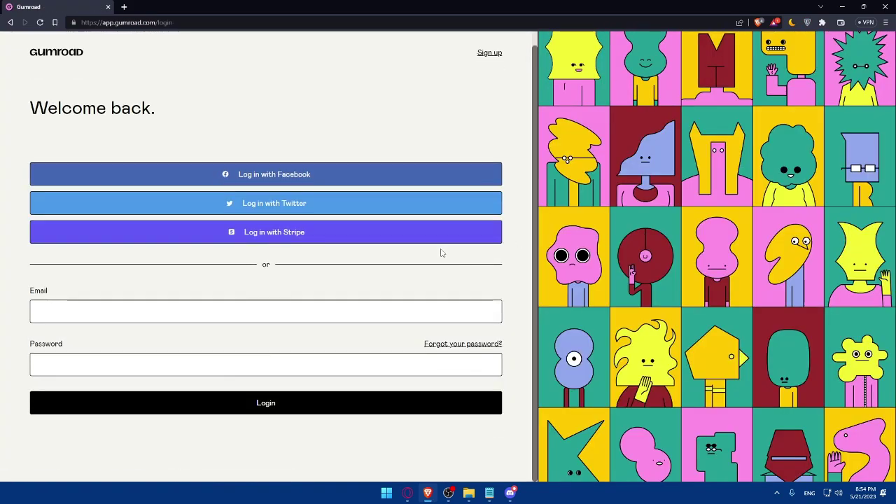
pyautogui.click(491, 54)
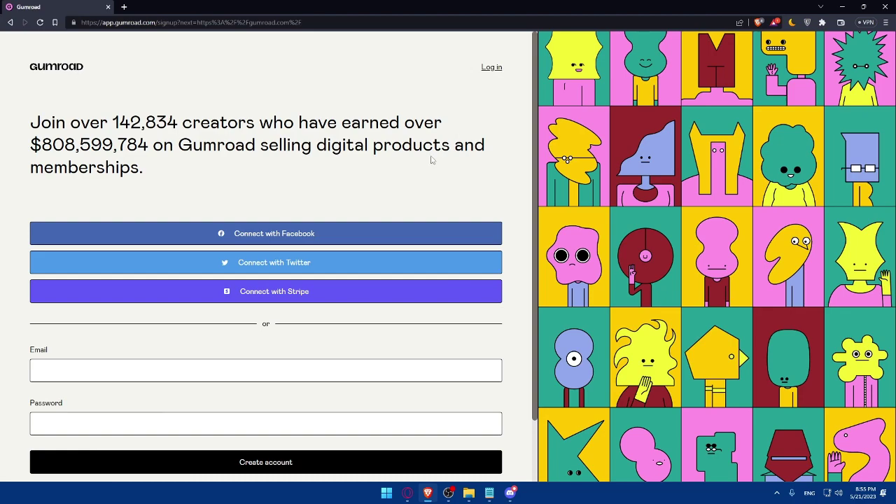
pyautogui.scroll(-1, 431, 168)
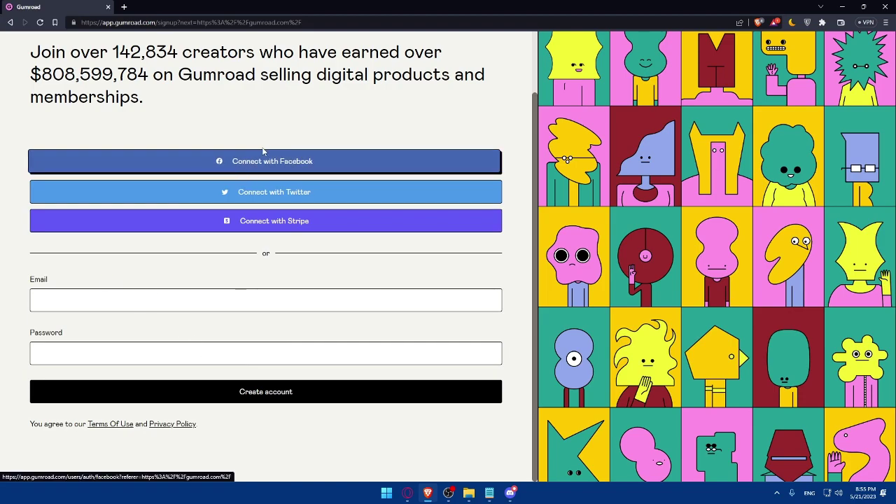
pyautogui.click(269, 194)
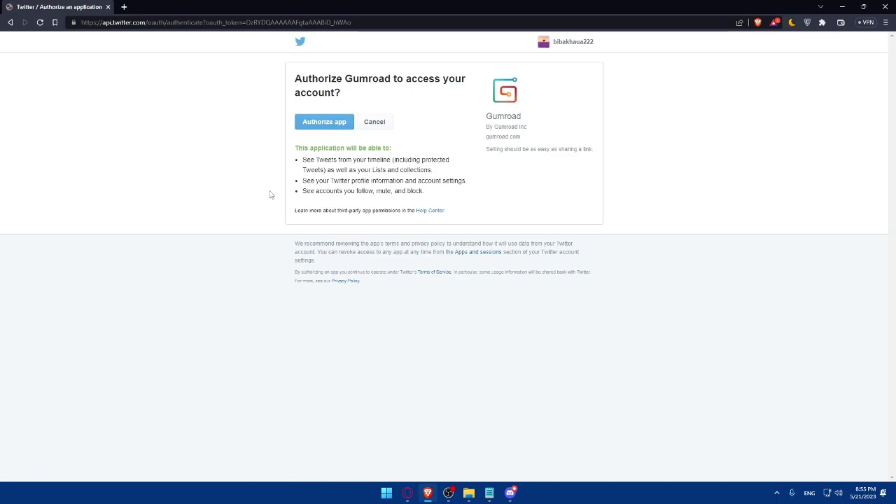
pyautogui.click(326, 126)
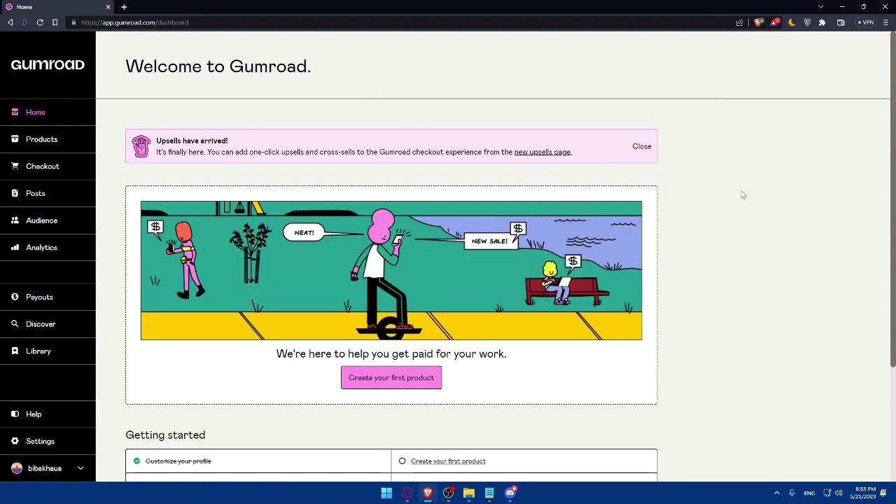
# Dismiss the Upsells banner, glance at Products, then start Create your first product from Home.
pyautogui.click(643, 146)
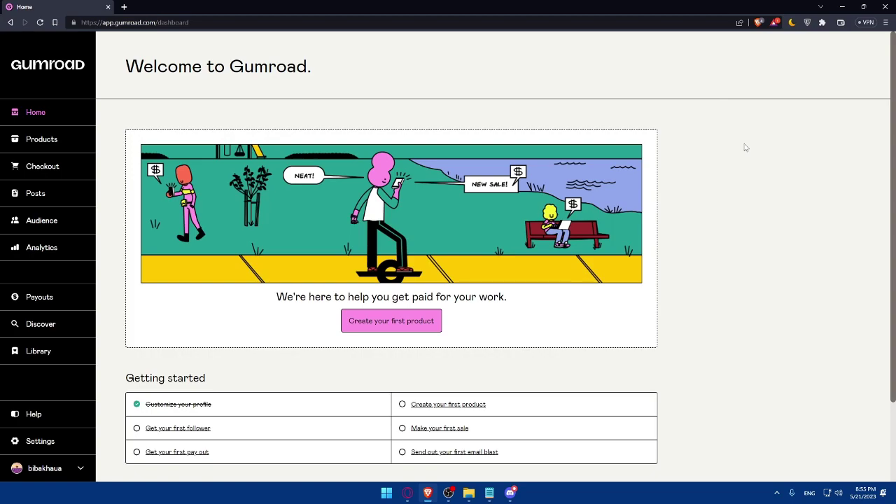
pyautogui.scroll(-2, 651, 154)
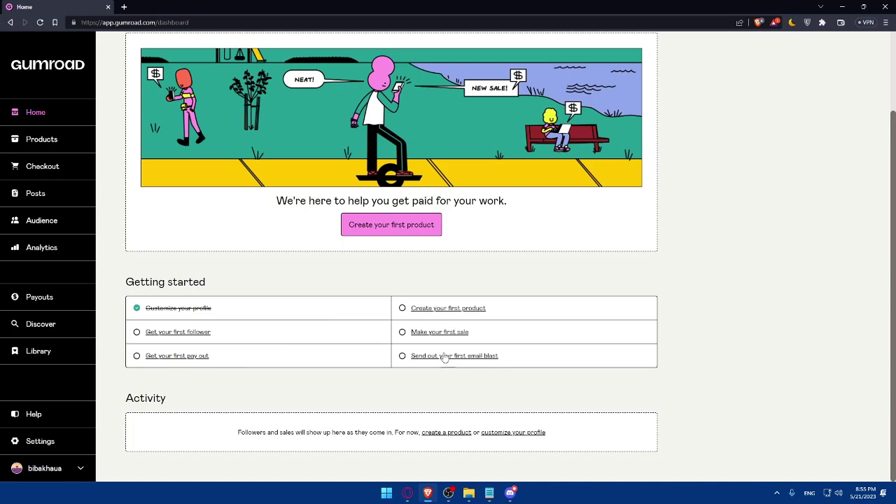
pyautogui.scroll(2, 445, 358)
pyautogui.scroll(-2, 438, 367)
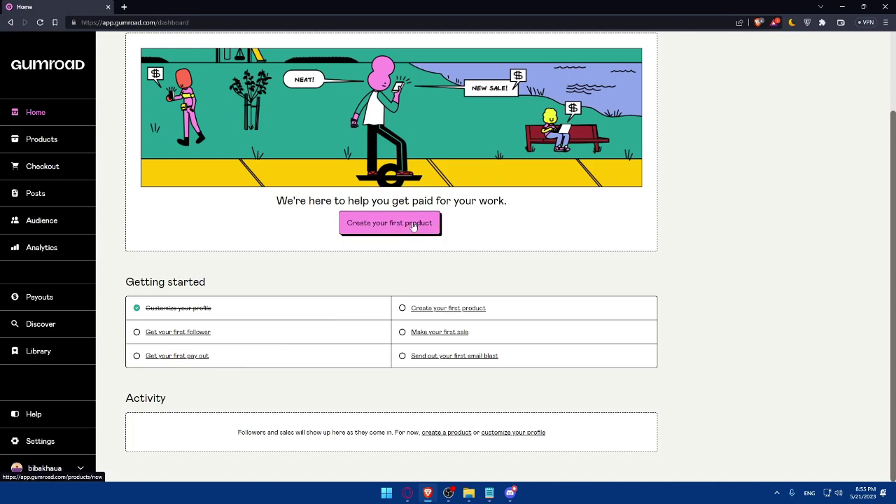
pyautogui.click(36, 139)
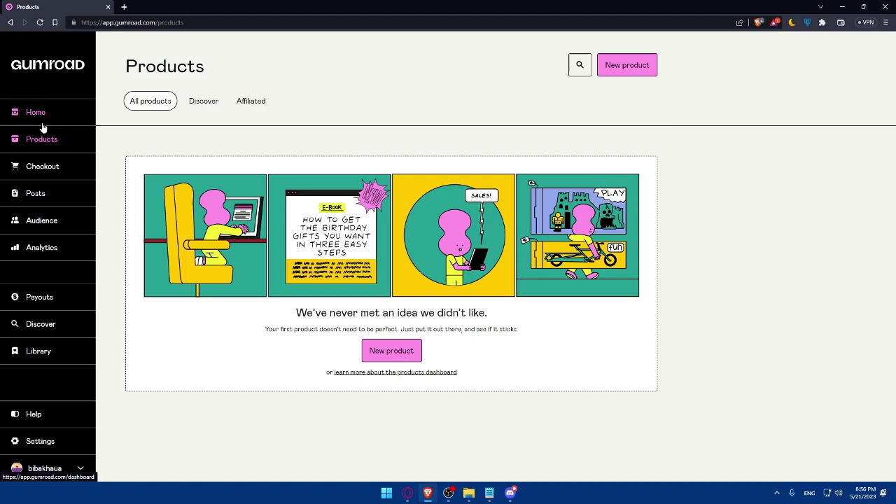
pyautogui.click(42, 122)
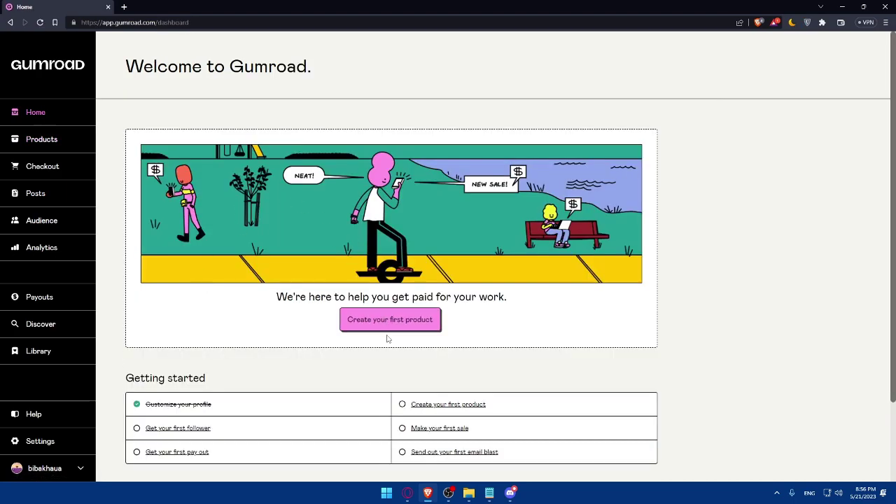
pyautogui.click(386, 327)
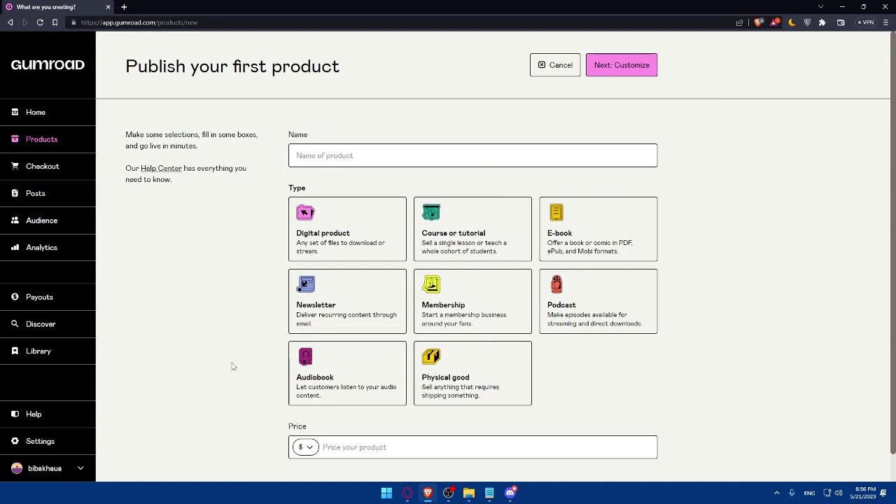
# Create a Digital product named 'Test' priced at $10 (US dollars) and continue to customizing.
pyautogui.click(339, 252)
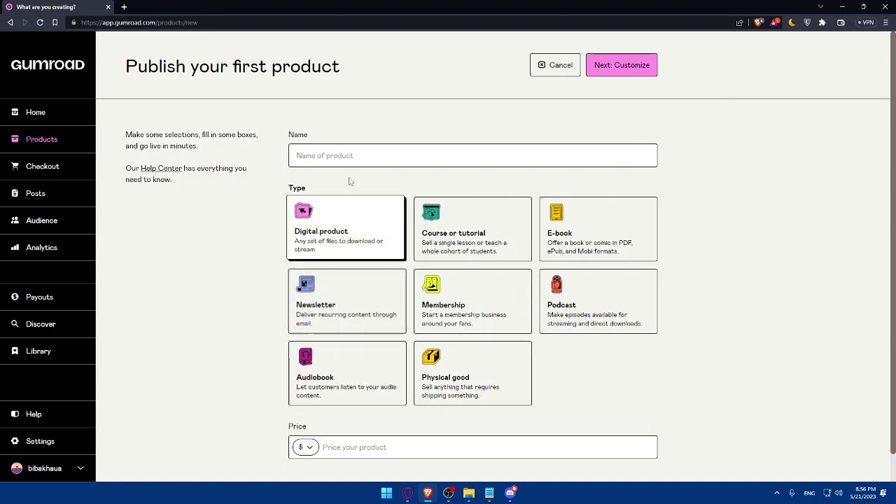
pyautogui.click(353, 155)
pyautogui.write('Test')
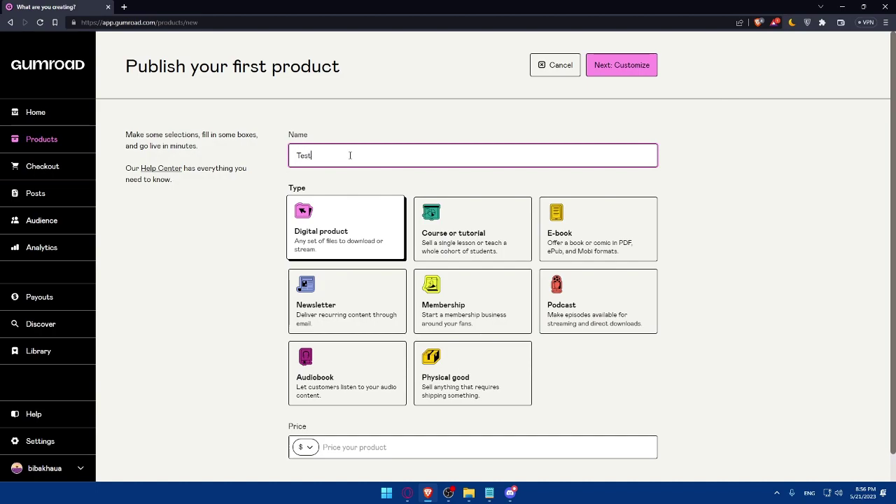
pyautogui.scroll(-1, 354, 164)
pyautogui.click(373, 418)
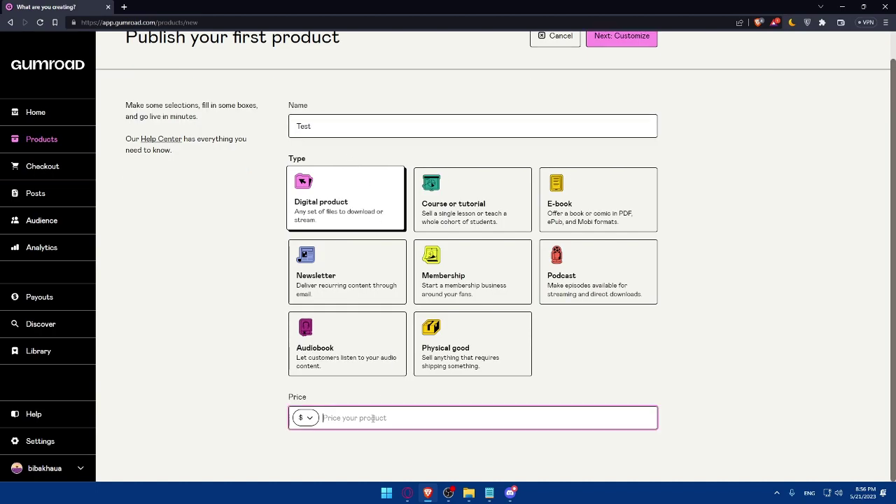
pyautogui.click(305, 418)
pyautogui.click(316, 235)
pyautogui.write('10')
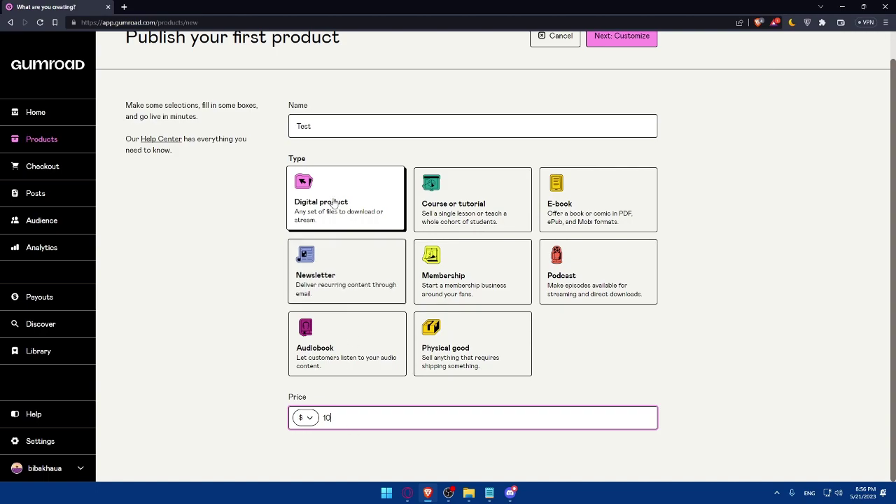
pyautogui.scroll(1, 582, 196)
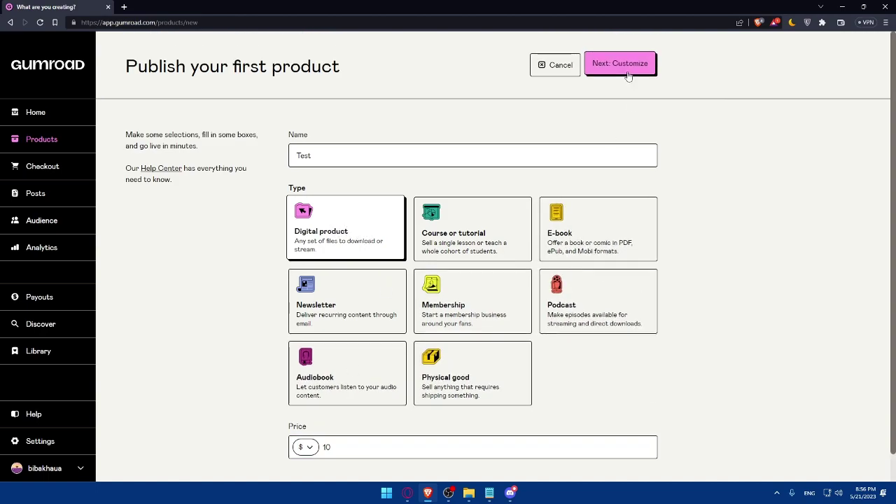
pyautogui.scroll(-1, 622, 90)
pyautogui.scroll(1, 620, 86)
pyautogui.click(622, 71)
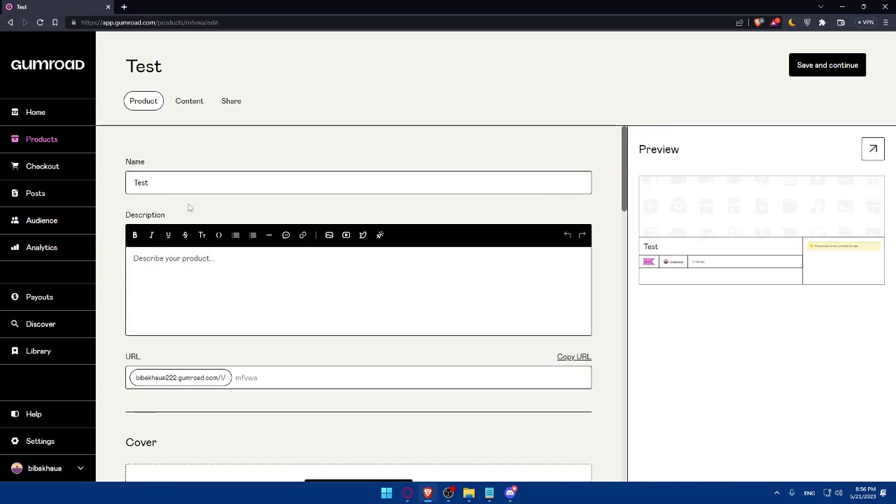
# Enter the description 'the picture is made by me edited in photoshop adobe /photopea /....etc', keeping the name Test.
pyautogui.doubleClick(166, 186)
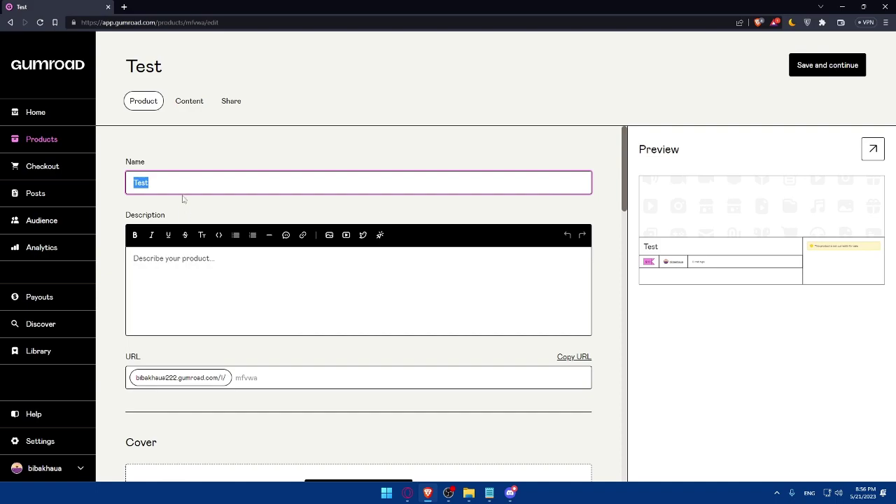
pyautogui.click(199, 284)
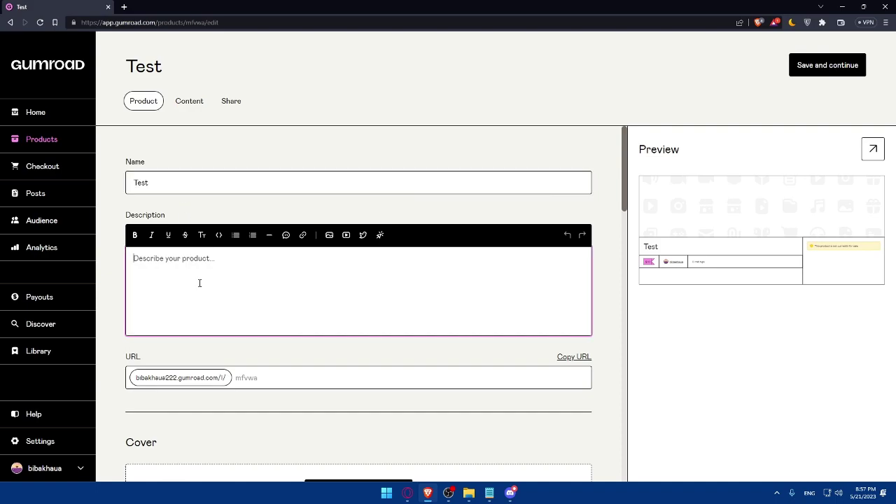
pyautogui.write('the picture is made by me edited in')
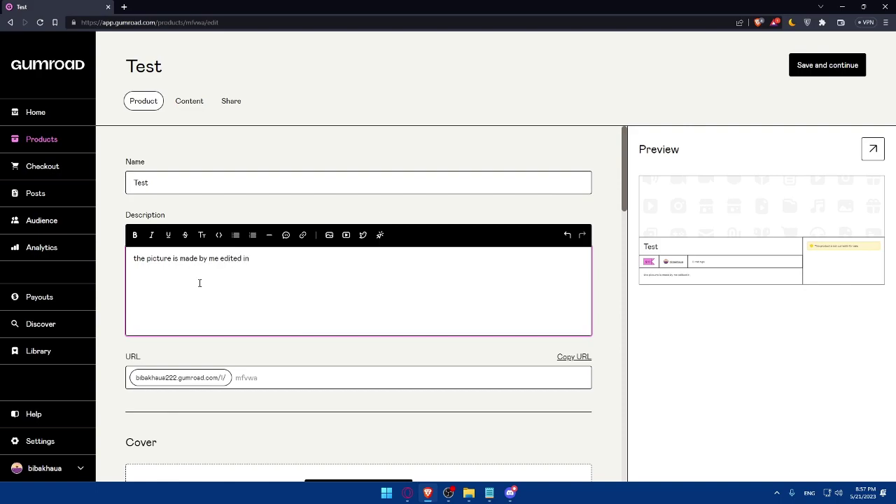
pyautogui.write('shop adobe /photopea / ...etc')
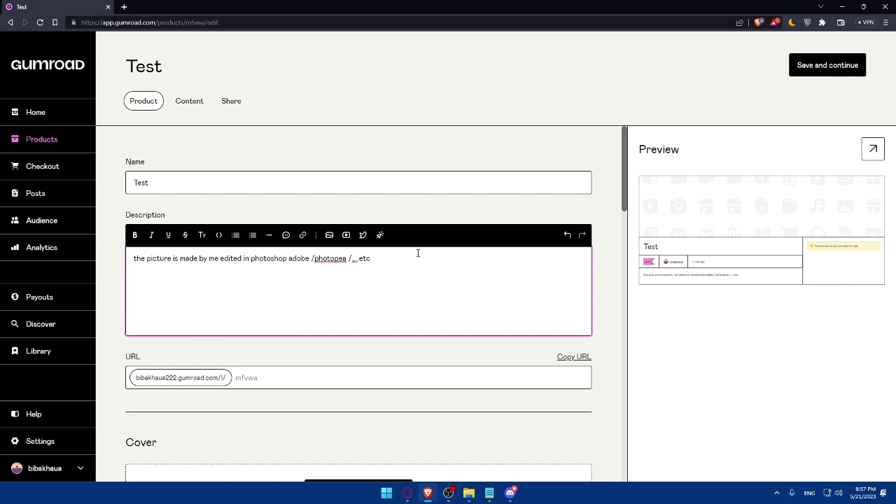
pyautogui.scroll(-1, 418, 254)
pyautogui.scroll(1, 349, 268)
pyautogui.click(177, 182)
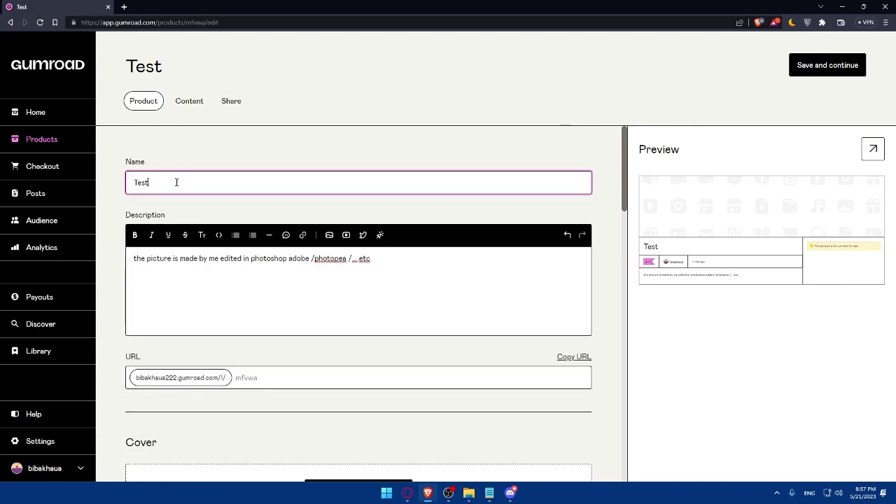
pyautogui.doubleClick(168, 180)
pyautogui.click(188, 180)
pyautogui.click(197, 143)
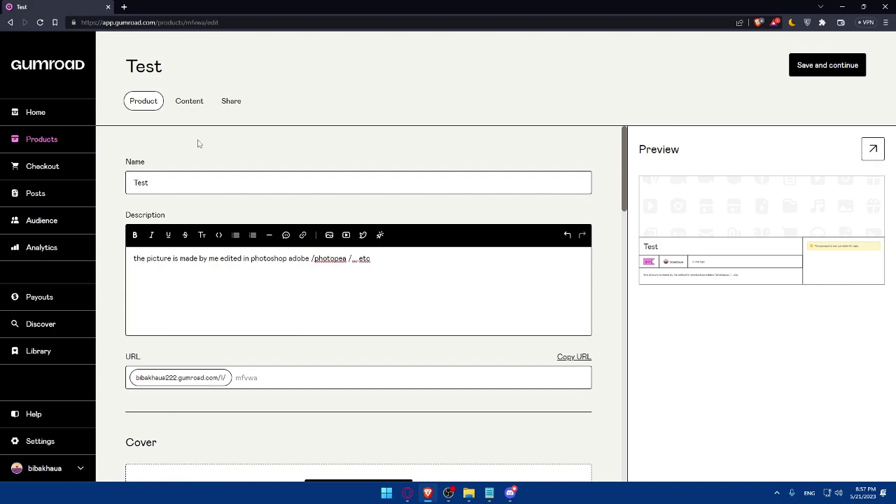
pyautogui.scroll(-3, 210, 157)
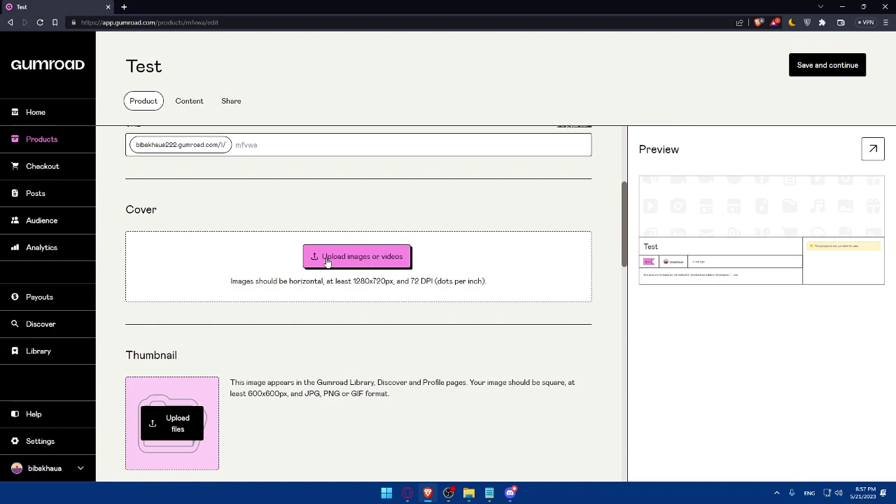
# Upload the cartoon face image from the computer as the product cover.
pyautogui.click(326, 259)
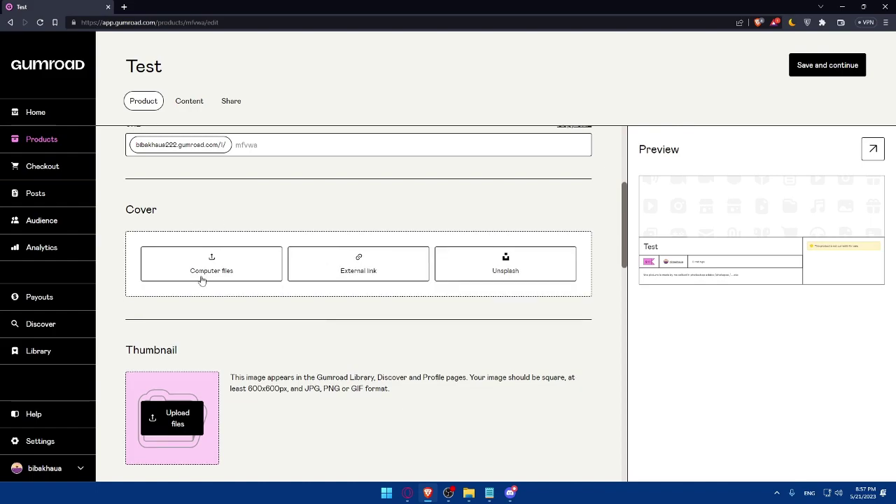
pyautogui.click(201, 279)
pyautogui.click(359, 253)
pyautogui.doubleClick(358, 252)
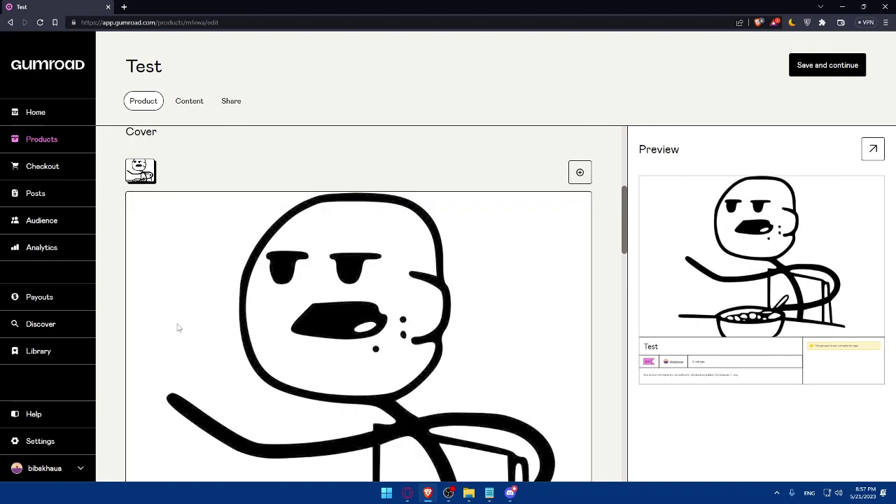
# Upload Test.png as the square thumbnail after a non-square image is rejected.
pyautogui.scroll(-8, 277, 313)
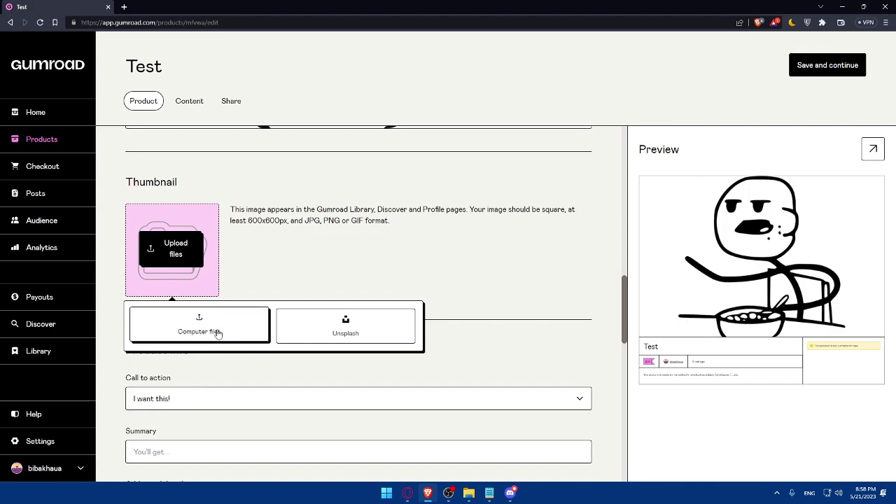
pyautogui.click(217, 333)
pyautogui.doubleClick(336, 254)
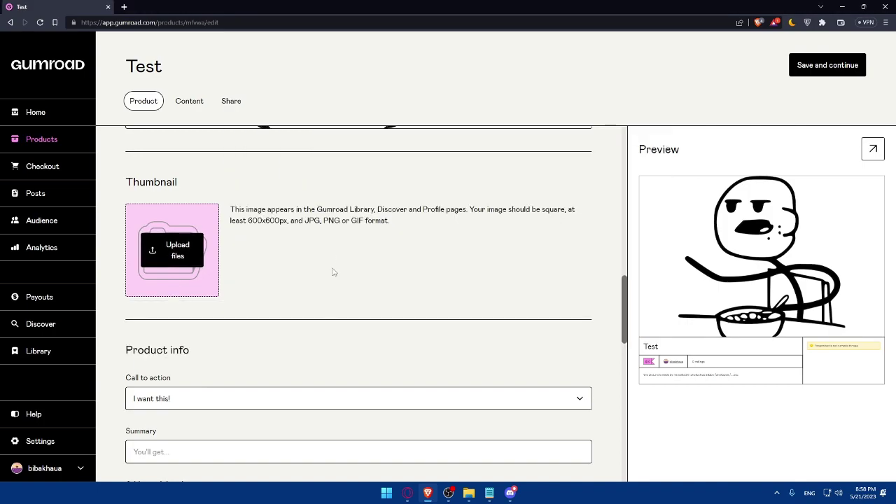
pyautogui.scroll(-2, 329, 274)
pyautogui.scroll(1, 317, 277)
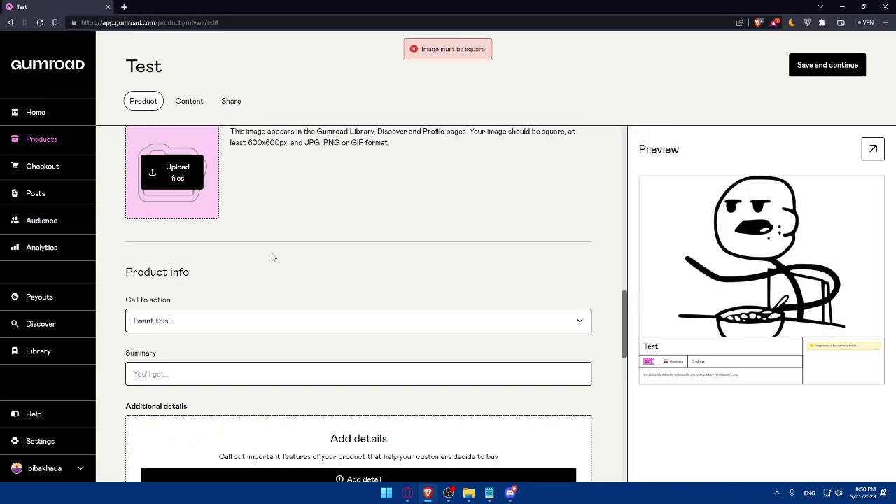
pyautogui.click(190, 198)
pyautogui.click(220, 256)
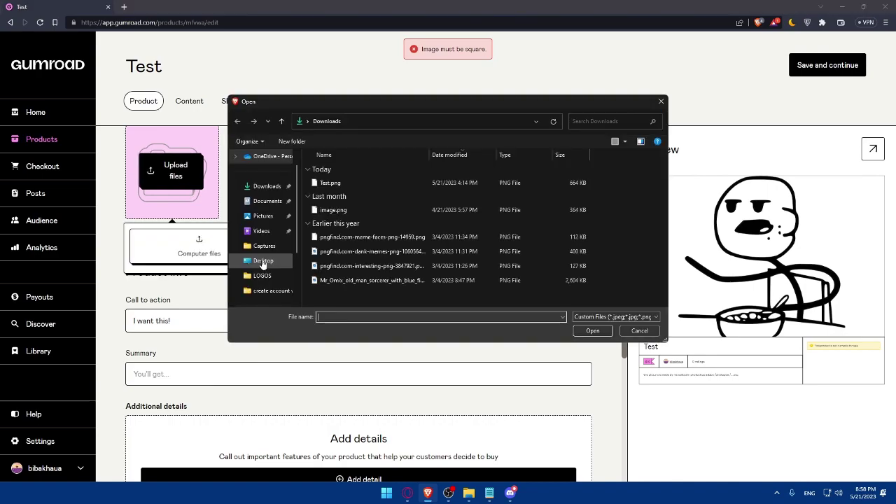
pyautogui.click(348, 185)
pyautogui.doubleClick(348, 185)
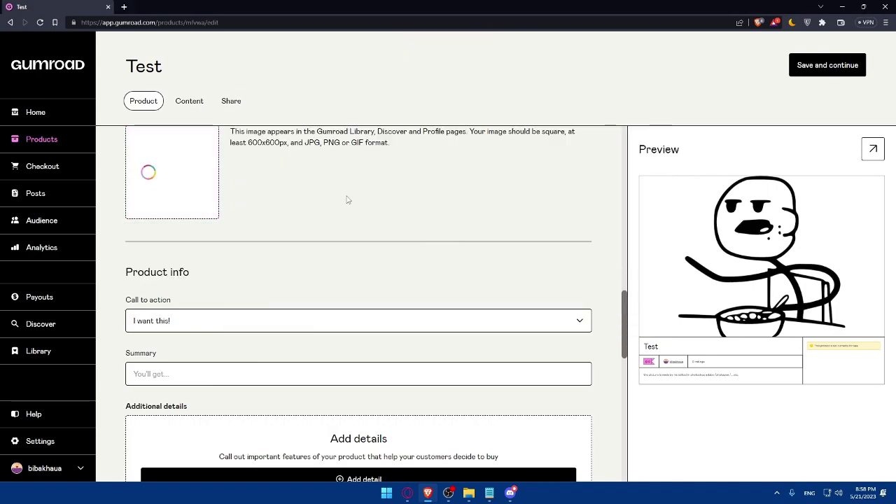
pyautogui.scroll(1, 343, 206)
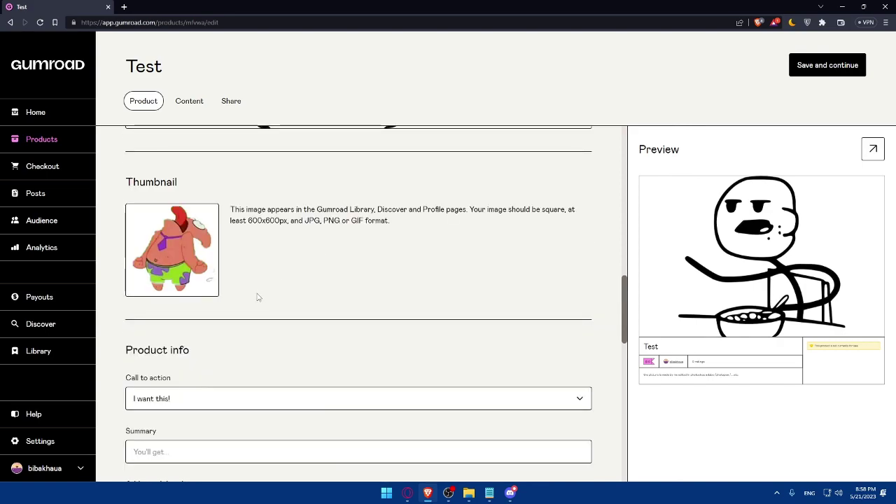
pyautogui.scroll(-2, 241, 297)
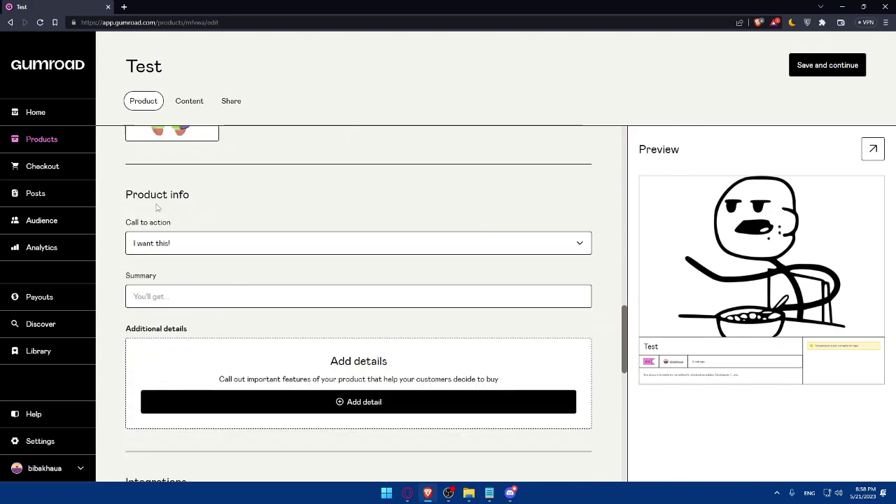
# Try 'Buy this' as the call to action, then set it back to 'I want this!'.
pyautogui.click(186, 243)
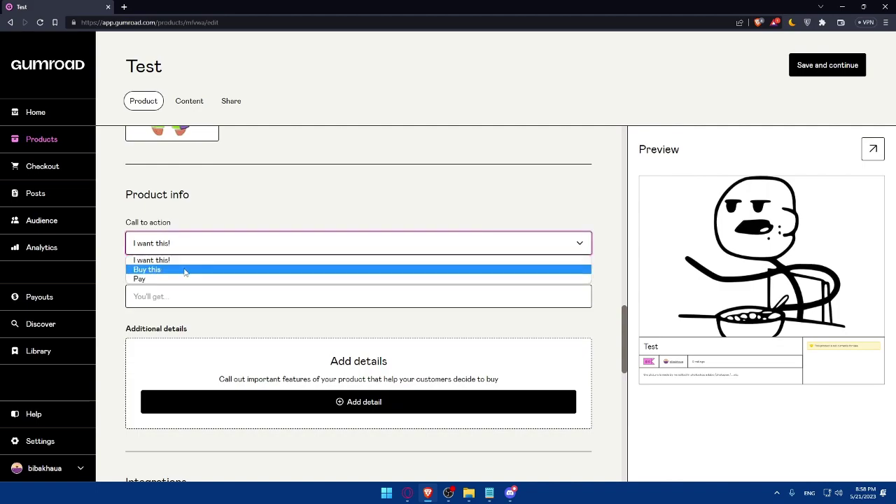
pyautogui.click(189, 270)
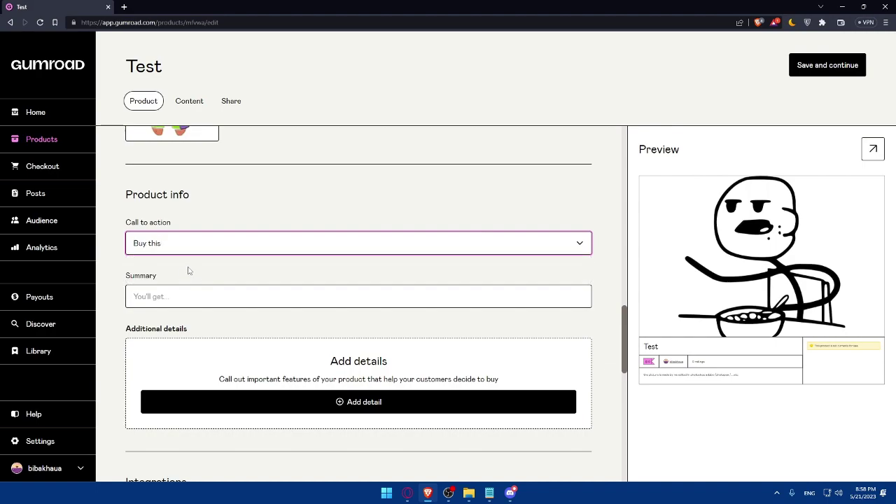
pyautogui.click(216, 220)
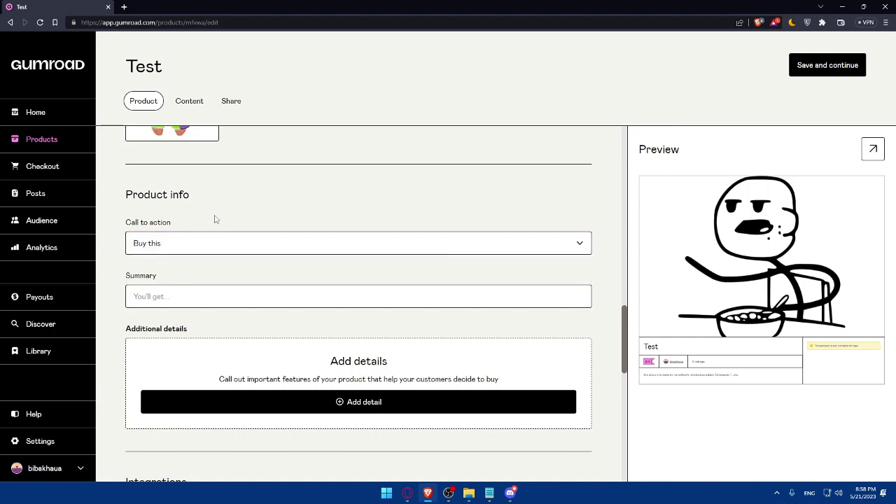
pyautogui.click(153, 243)
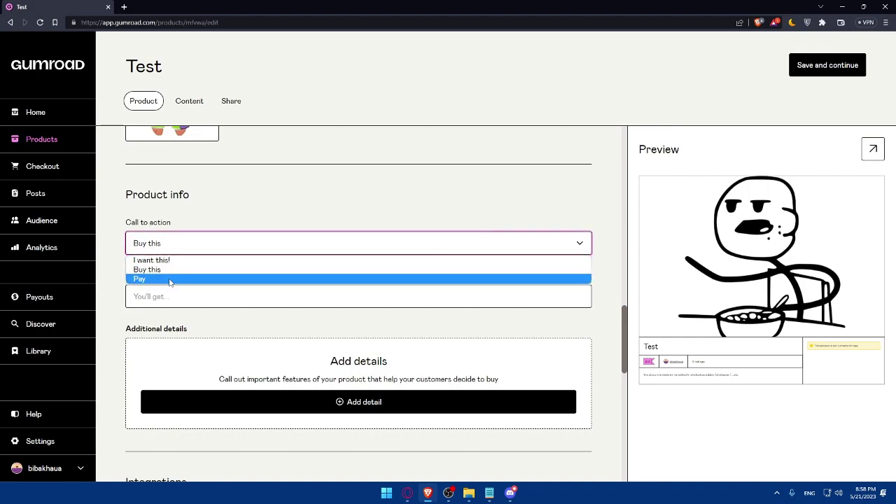
pyautogui.click(220, 222)
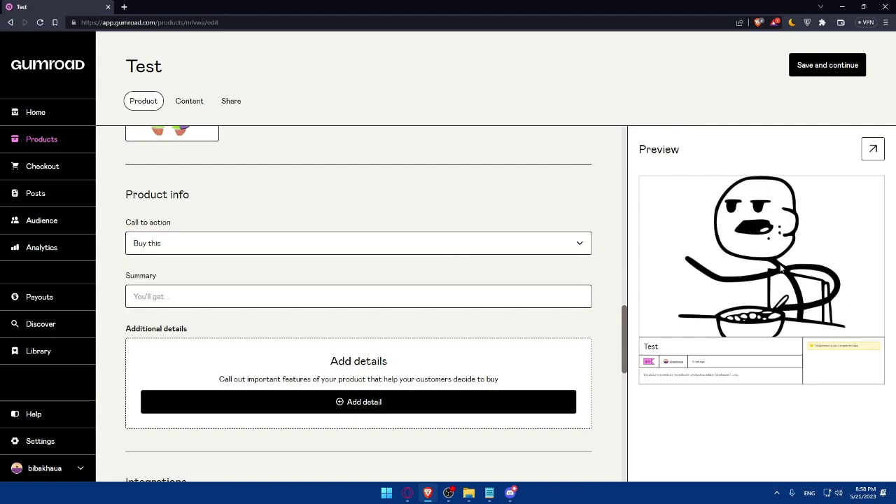
pyautogui.click(369, 243)
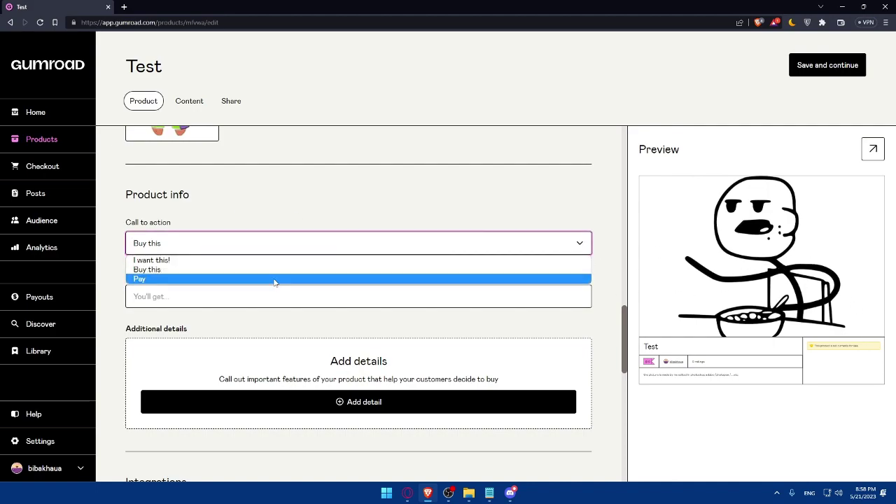
pyautogui.click(202, 261)
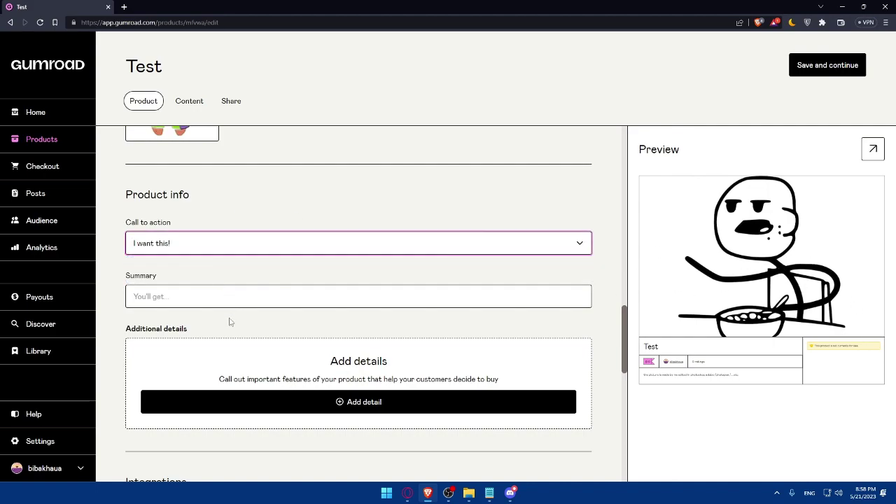
# Enter the product summary 'just a random picture'.
pyautogui.click(183, 297)
pyautogui.write('j')
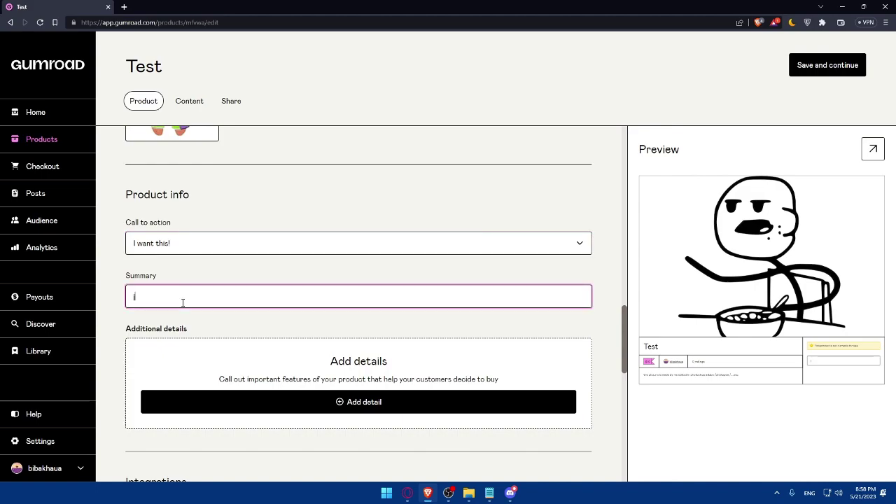
pyautogui.write('ust a randome')
pyautogui.click(386, 208)
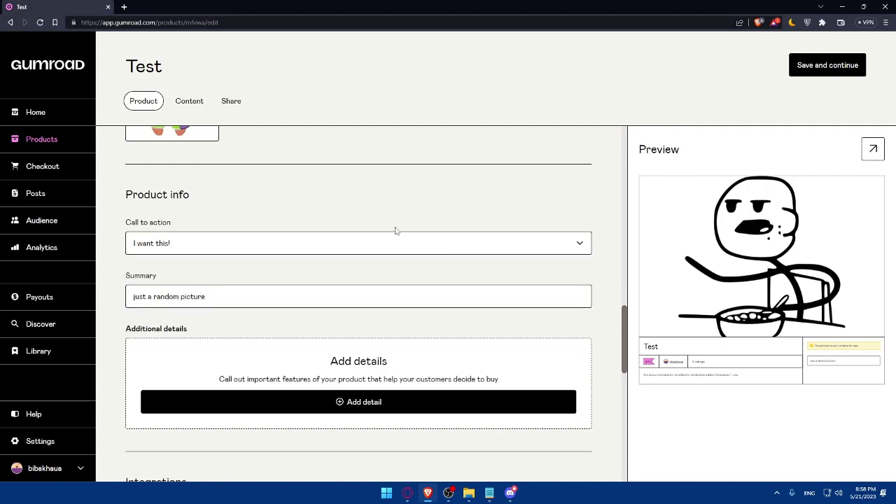
pyautogui.scroll(-1, 394, 230)
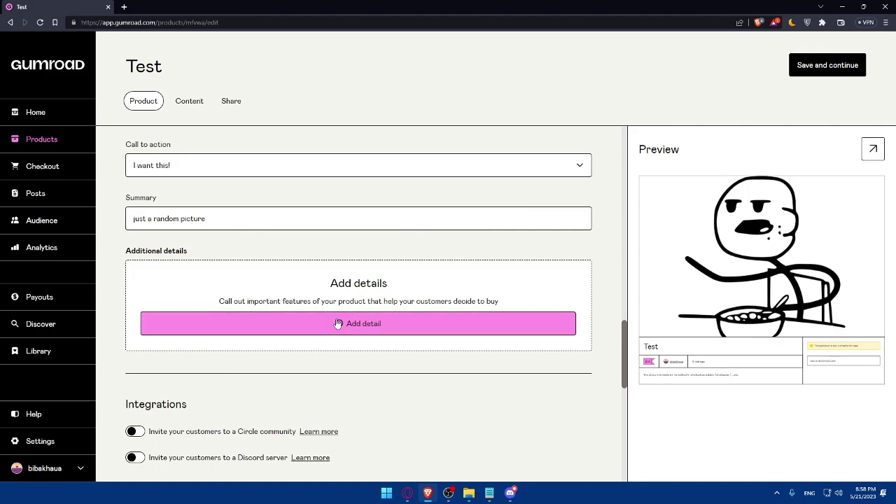
pyautogui.click(336, 322)
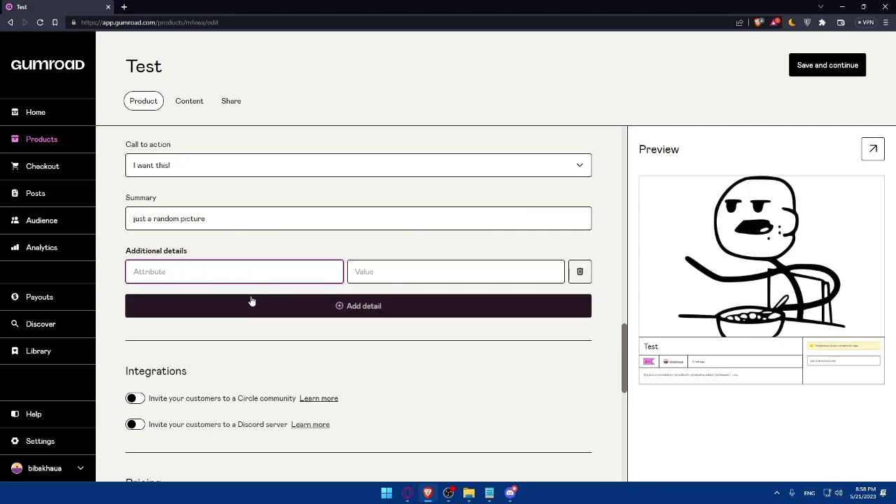
pyautogui.click(580, 272)
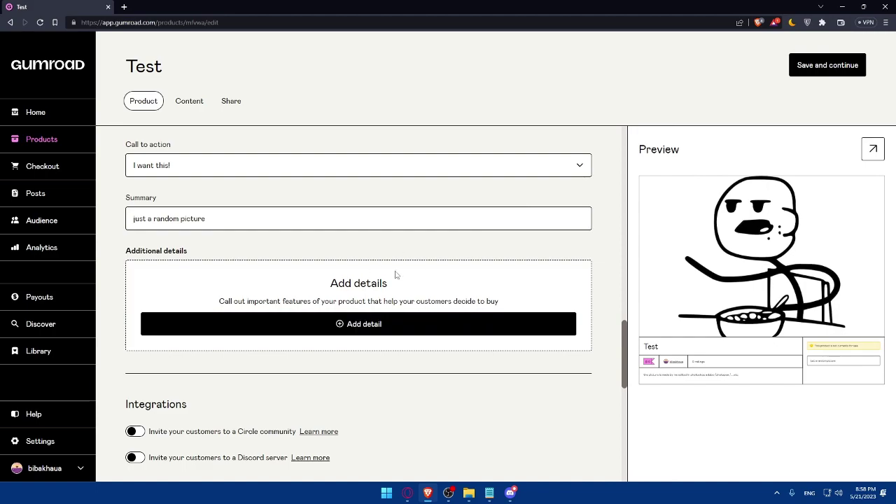
pyautogui.scroll(-2, 353, 290)
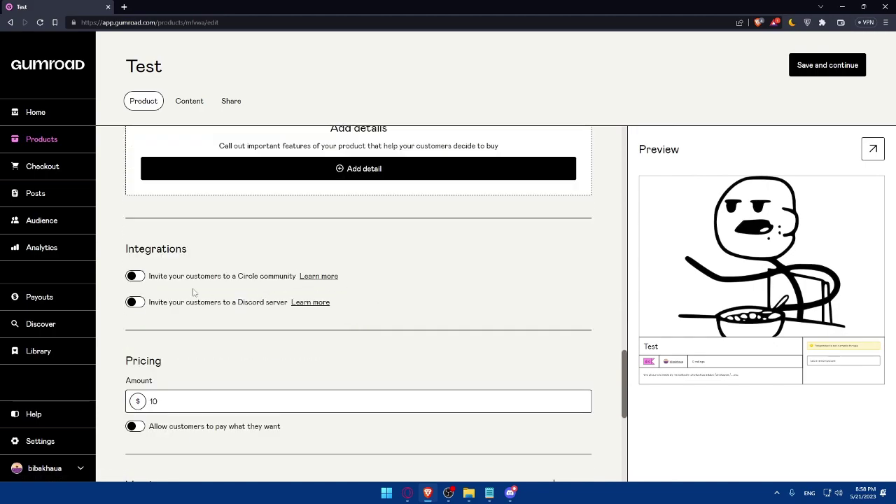
pyautogui.click(136, 276)
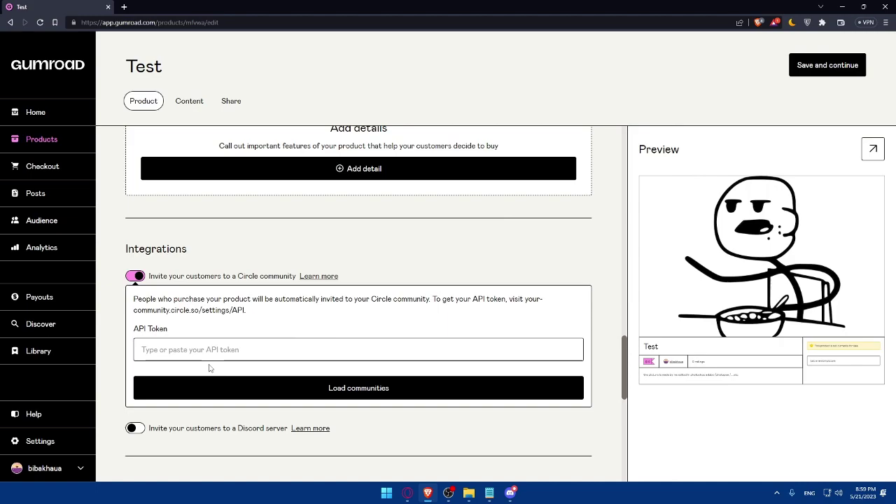
pyautogui.click(136, 277)
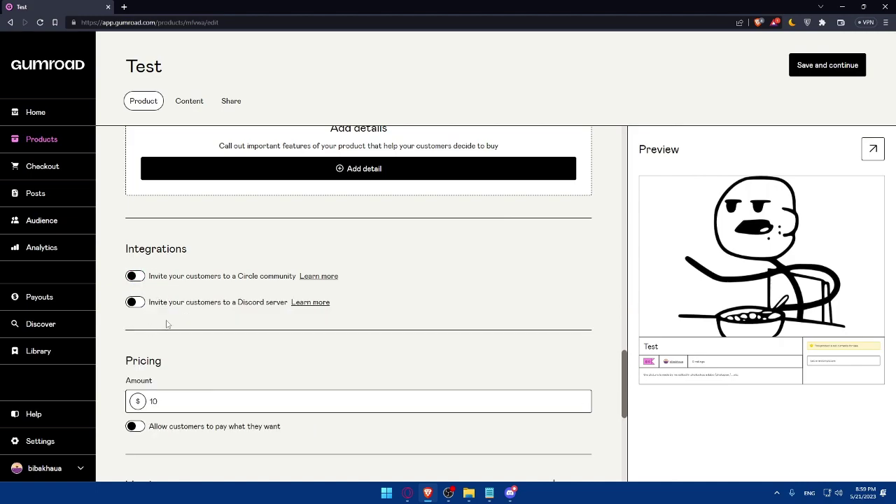
pyautogui.click(134, 302)
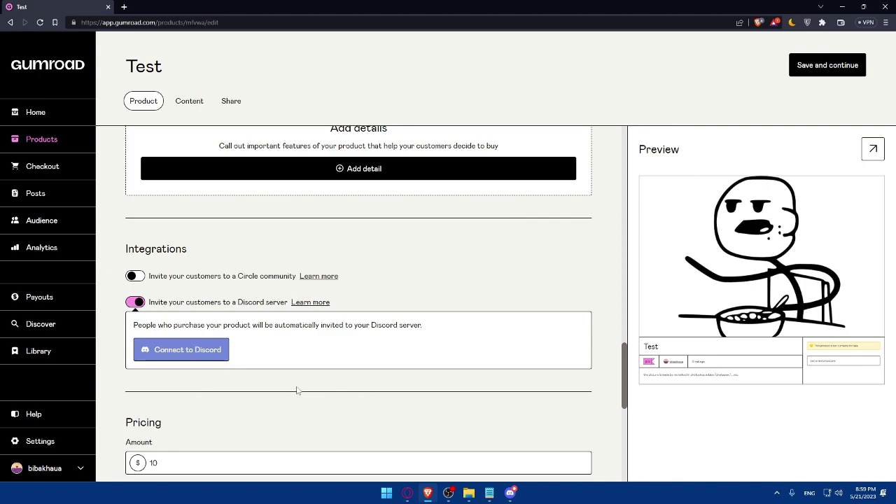
pyautogui.click(136, 308)
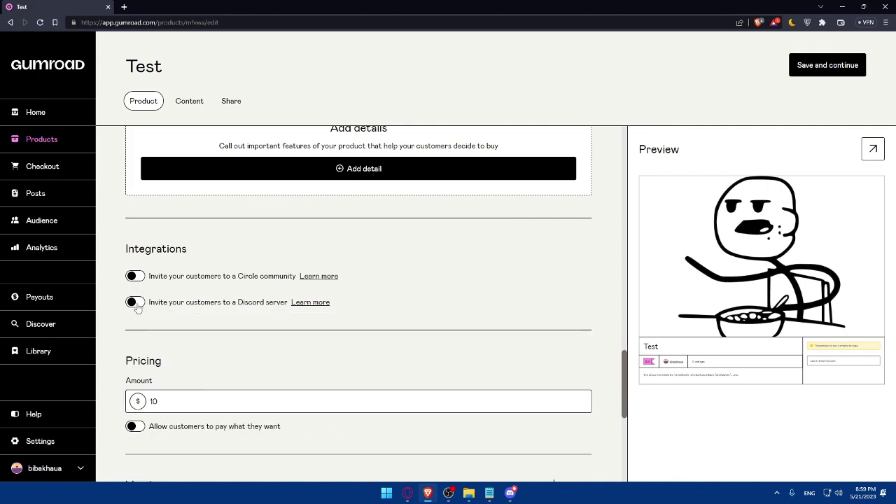
# Enable pay-what-you-want on the $10 price so it shows 10+, with a suggested amount of 100.
pyautogui.scroll(-2, 172, 322)
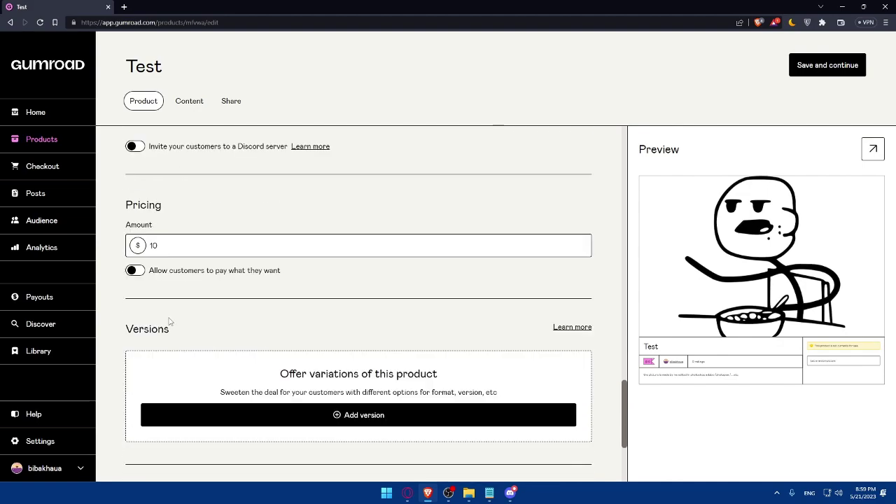
pyautogui.doubleClick(167, 247)
pyautogui.click(213, 301)
pyautogui.click(136, 271)
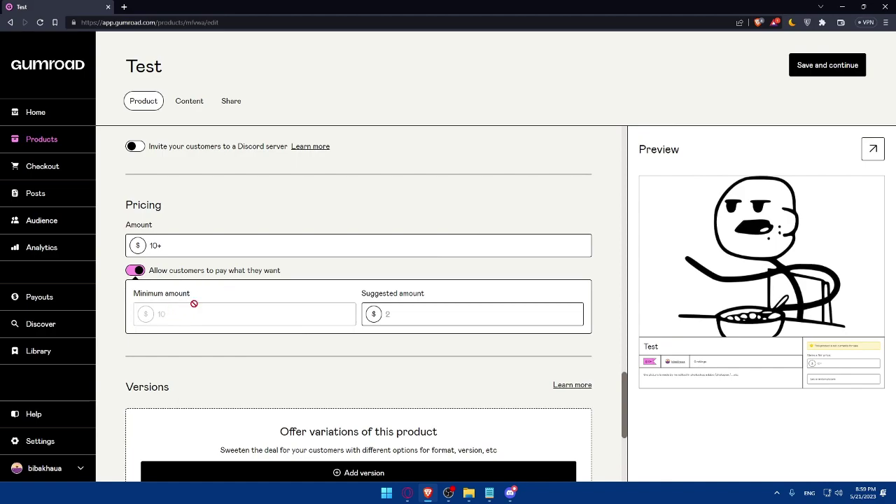
pyautogui.click(384, 315)
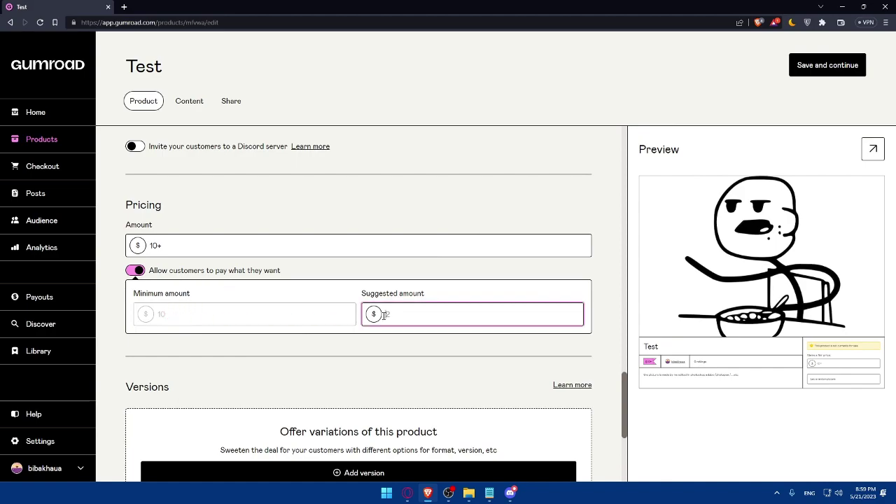
pyautogui.write('10000')
pyautogui.click(372, 373)
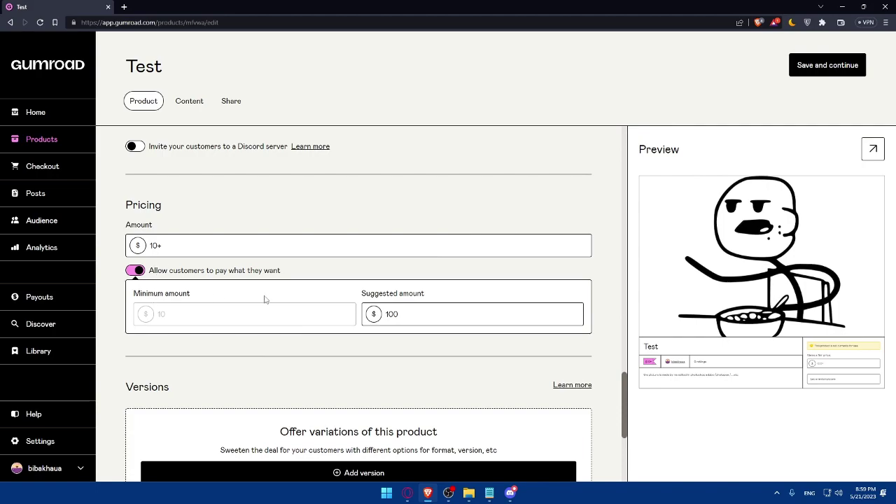
pyautogui.scroll(-1, 264, 298)
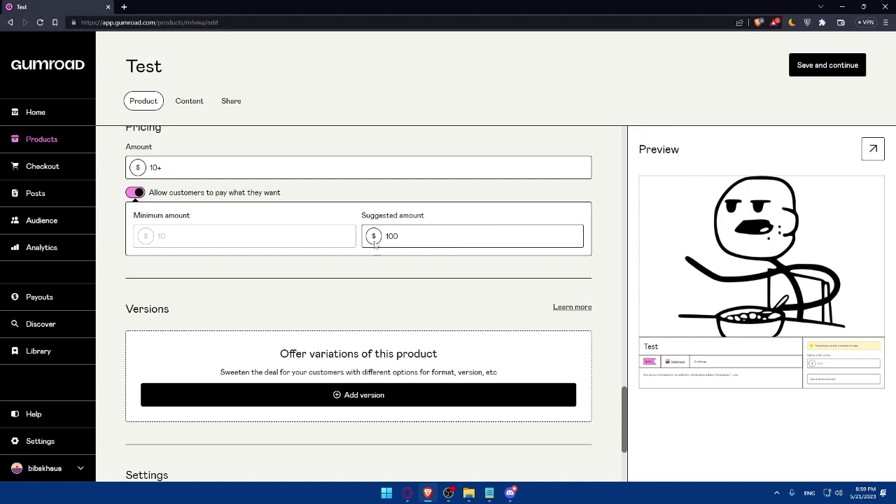
pyautogui.scroll(-2, 350, 252)
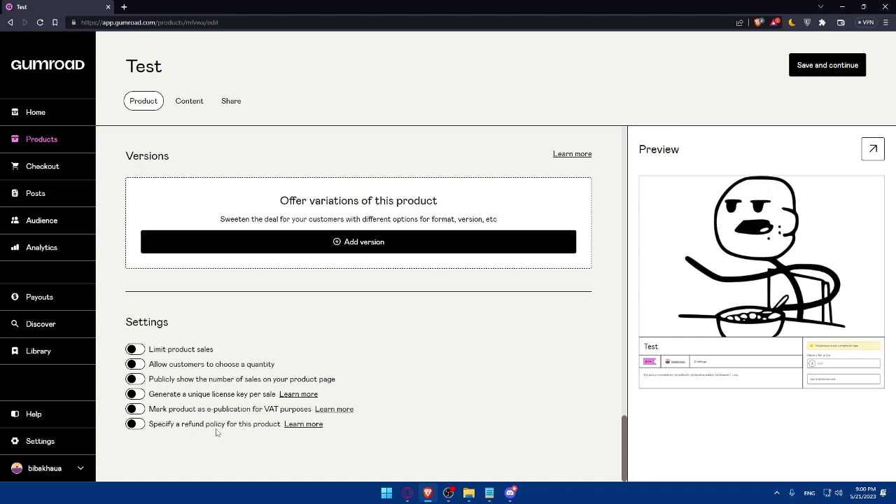
# Toggle Limit product sales on and off, leaving the sales limit disabled.
pyautogui.click(137, 351)
pyautogui.click(137, 350)
pyautogui.click(132, 378)
pyautogui.click(133, 378)
pyautogui.click(139, 350)
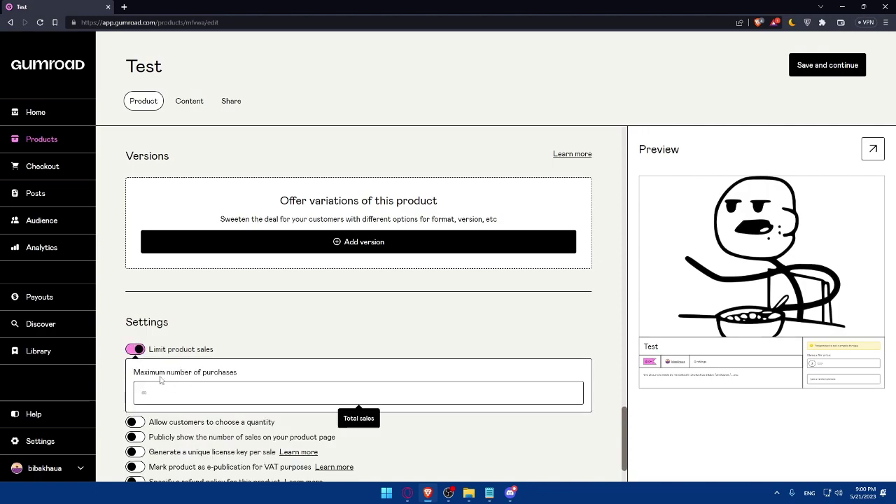
pyautogui.click(133, 350)
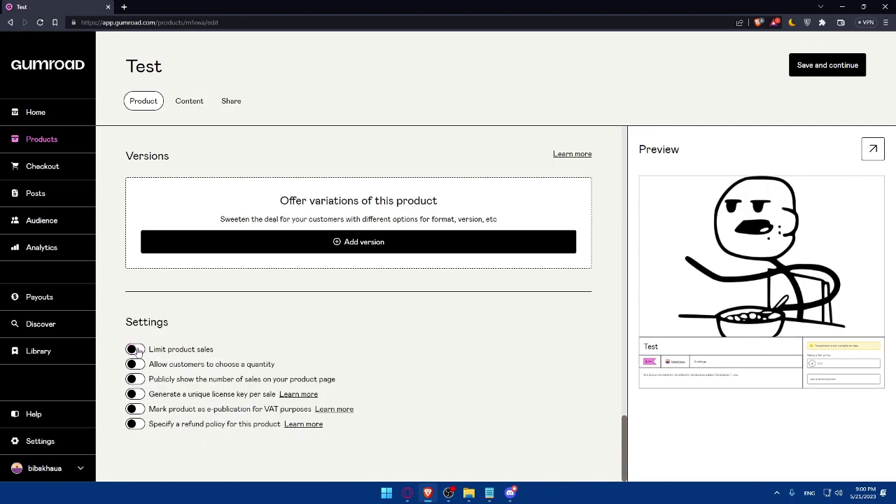
pyautogui.click(138, 352)
pyautogui.click(166, 391)
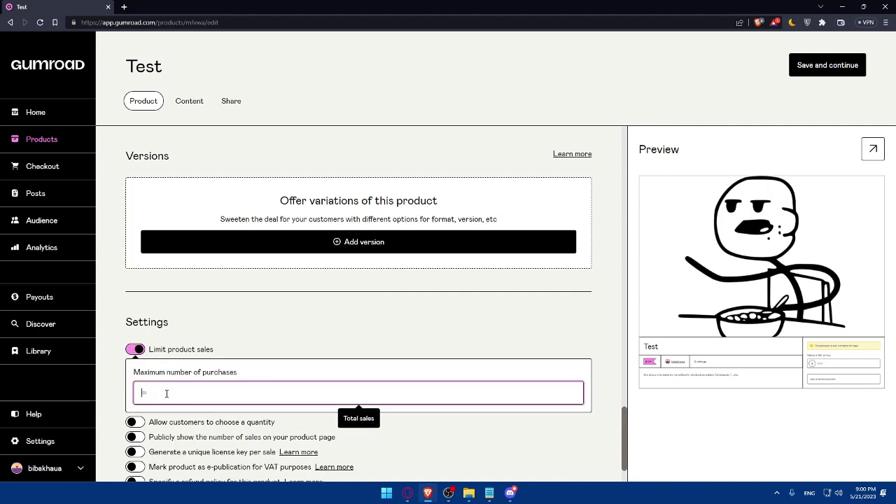
pyautogui.click(137, 351)
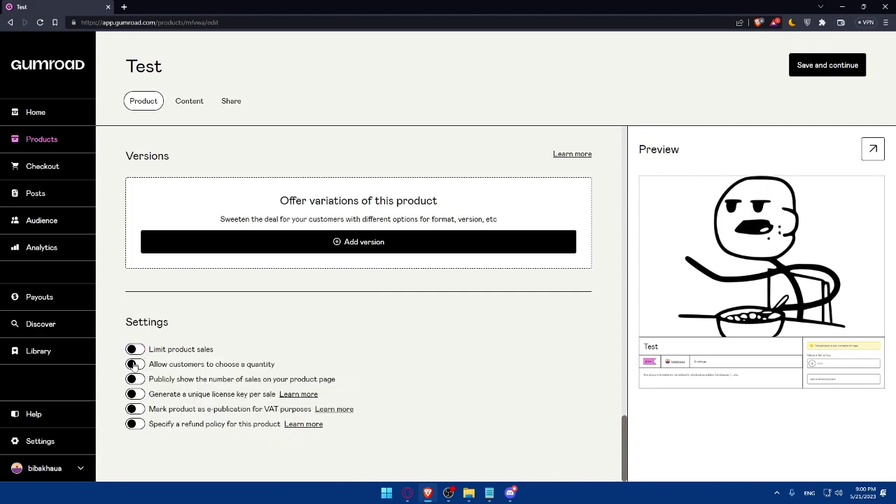
# Turn on quantity choice and the VAT e-publication option, leaving license keys off.
pyautogui.click(136, 364)
pyautogui.click(136, 408)
pyautogui.click(136, 394)
pyautogui.click(136, 394)
pyautogui.scroll(5, 351, 323)
# Save the Test product details, dismiss the content editor notice, and publish the product.
pyautogui.scroll(10, 351, 323)
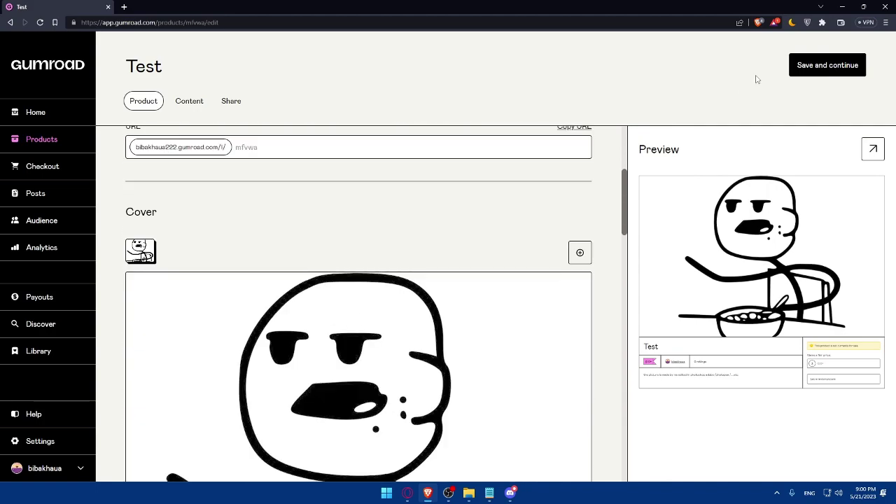
pyautogui.click(812, 65)
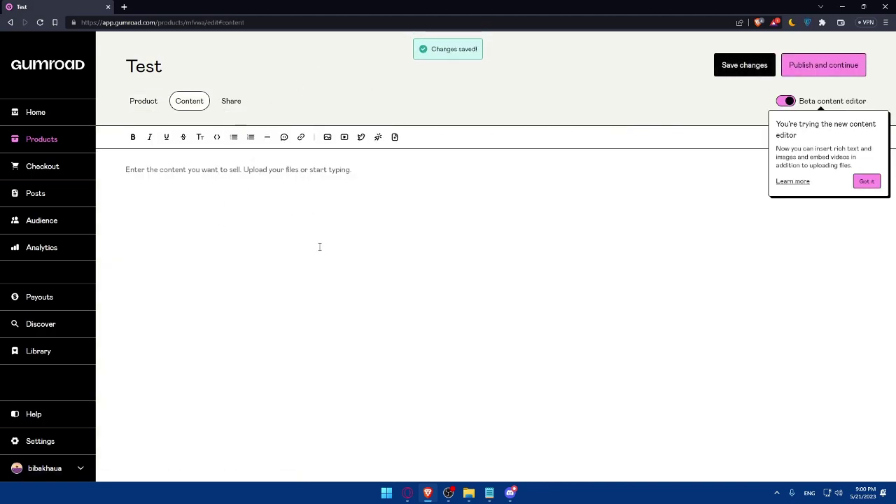
pyautogui.click(865, 182)
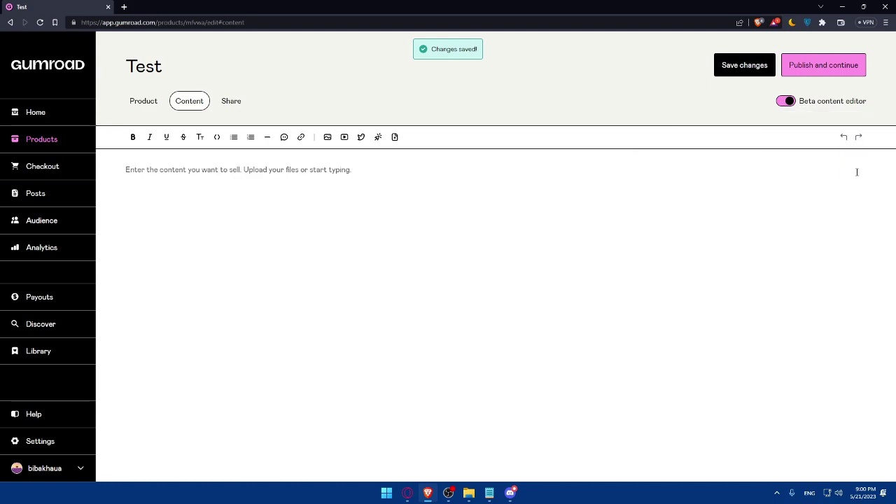
pyautogui.click(815, 65)
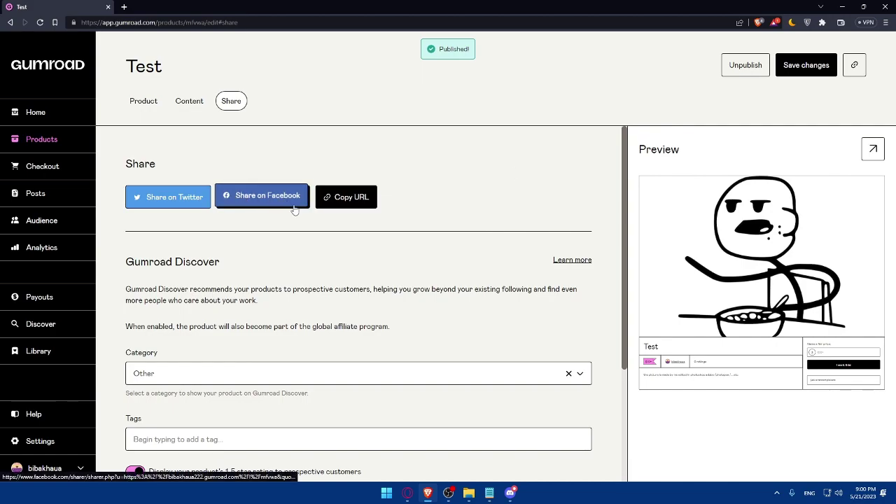
# Copy the published Test product's URL from the Share tab.
pyautogui.click(345, 197)
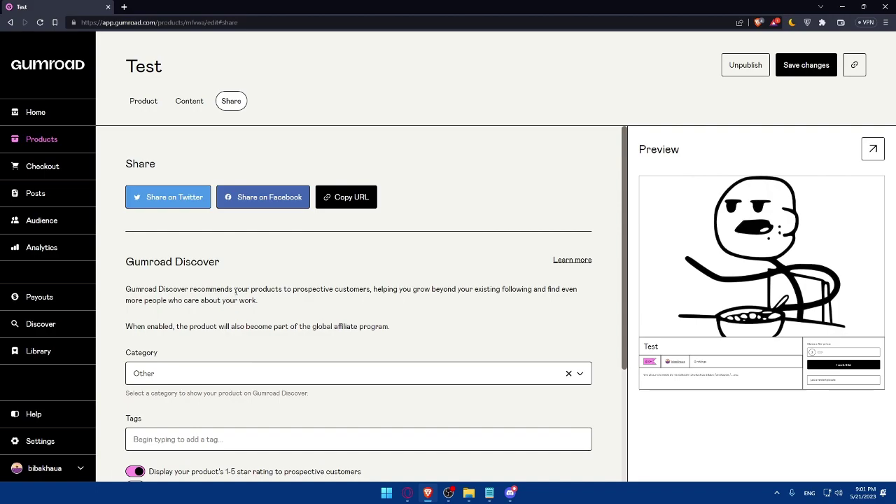
# Keep the Discover category as Other, try the tag '#pictures', and save the Share settings.
pyautogui.click(296, 375)
pyautogui.click(294, 371)
pyautogui.scroll(-1, 294, 371)
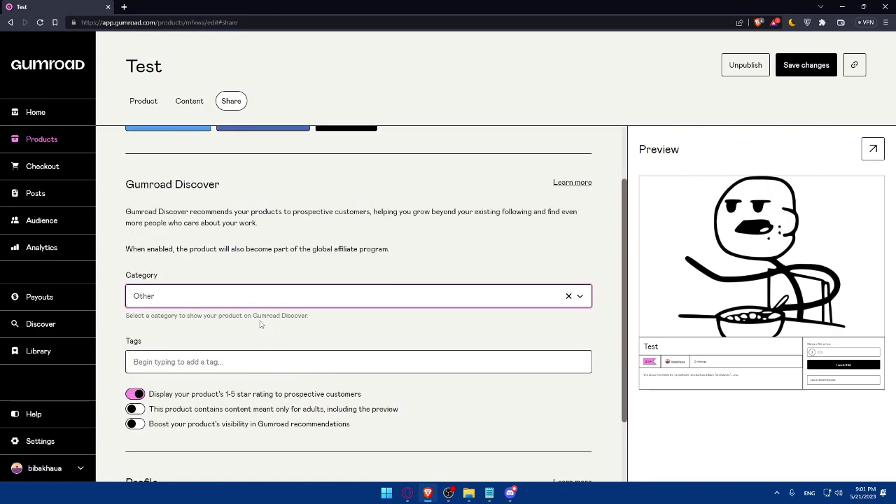
pyautogui.click(201, 362)
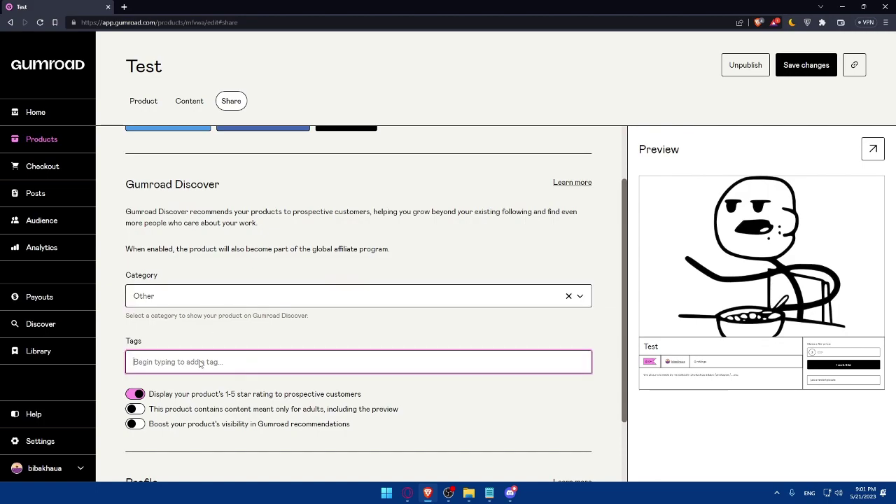
pyautogui.write('#picti')
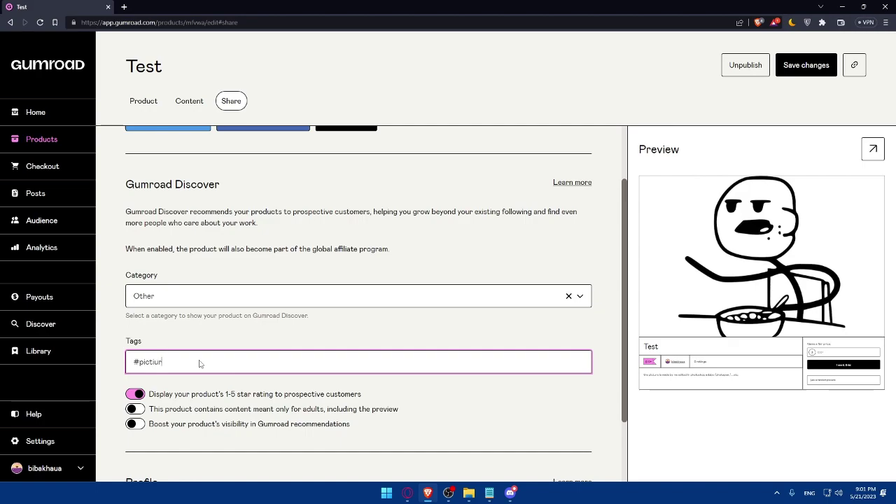
pyautogui.press('BackSpace')
pyautogui.write('ures')
pyautogui.click(606, 329)
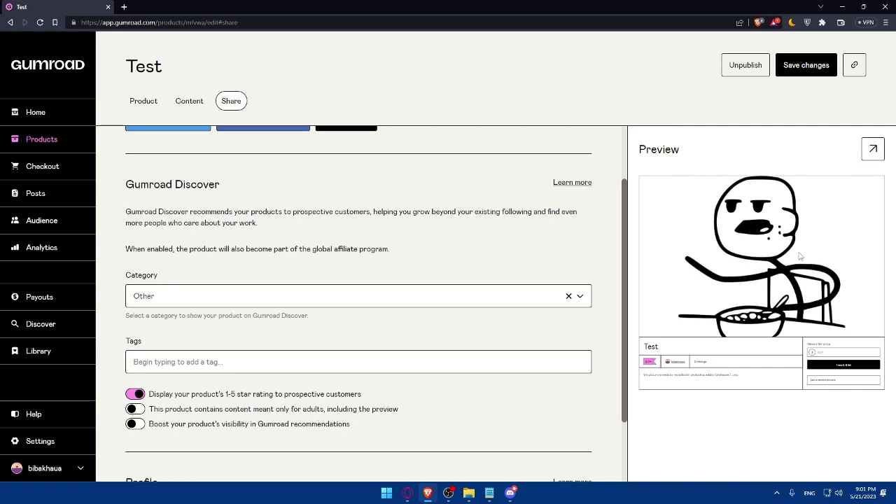
pyautogui.scroll(-2, 542, 385)
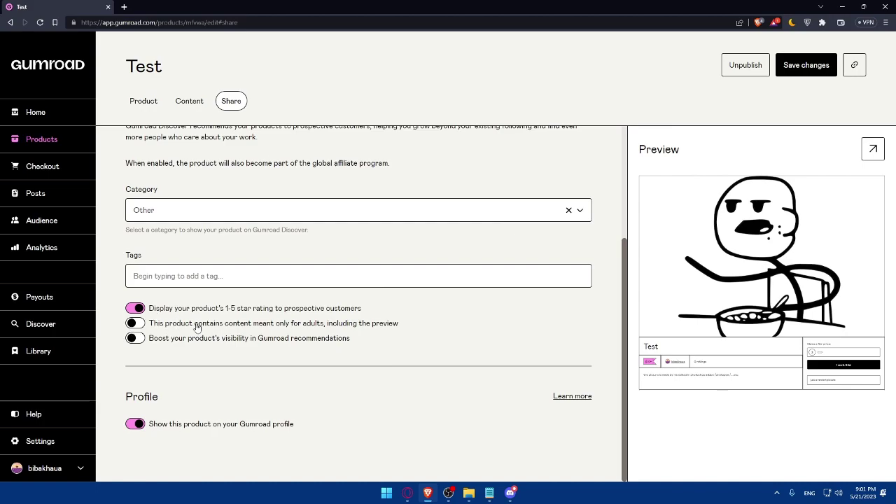
pyautogui.click(802, 66)
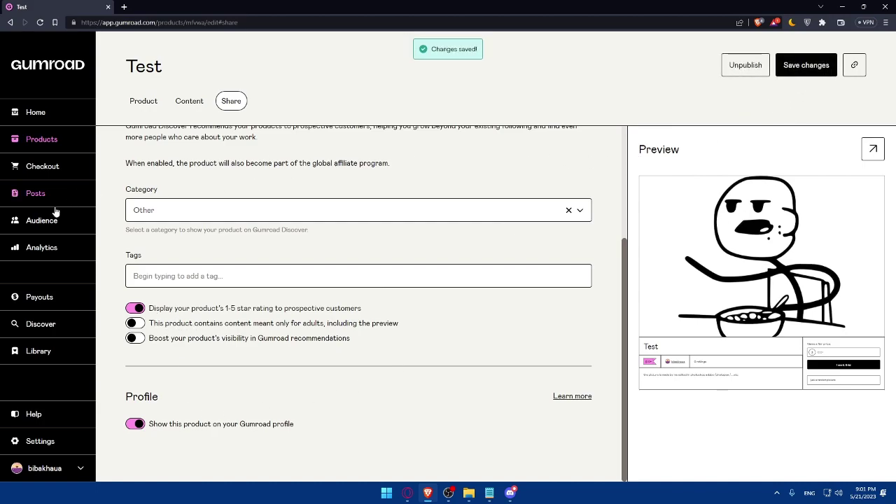